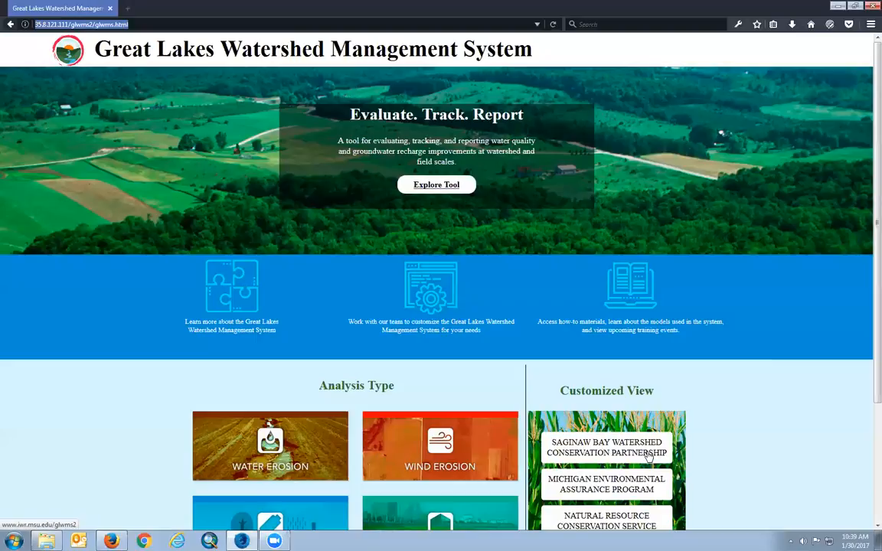
# - Open the Saginaw Bay Watershed Conservation Partnership customized view and check the list of model plug-ins
pyautogui.click(647, 455)
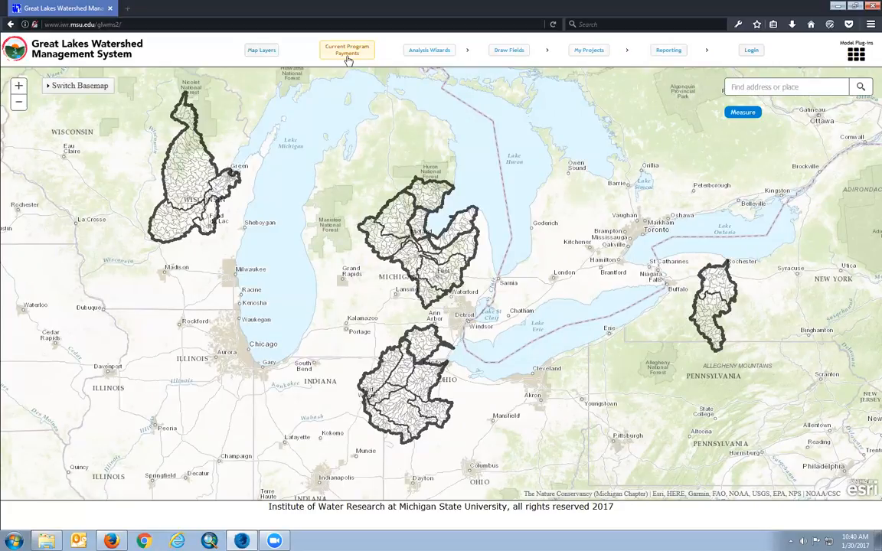
pyautogui.moveTo(413, 56)
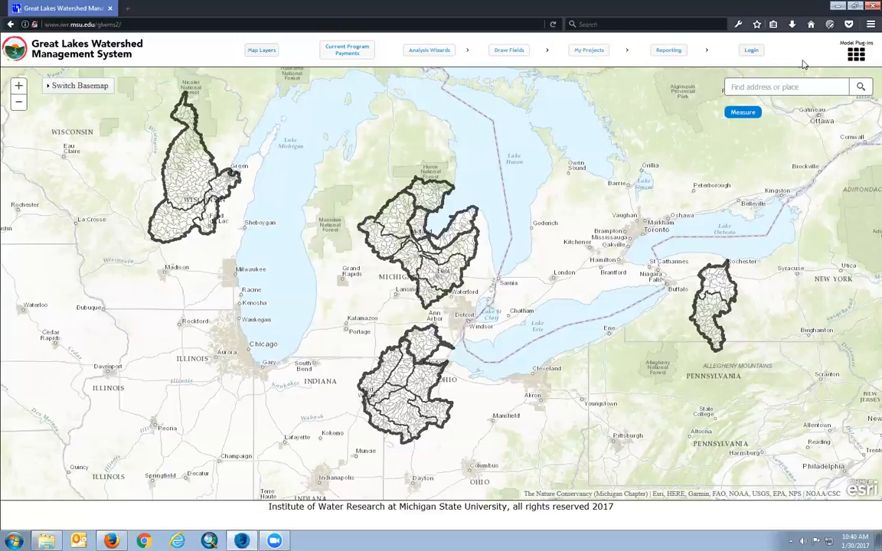
pyautogui.click(858, 63)
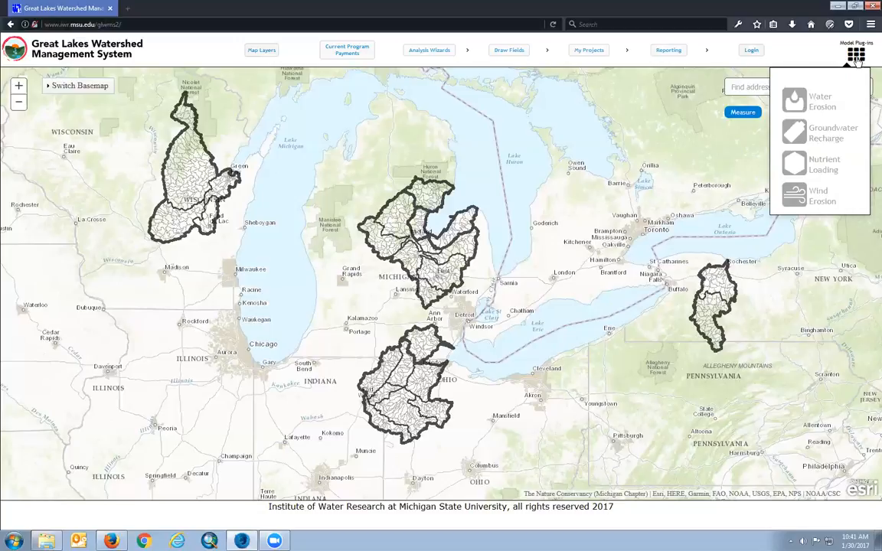
pyautogui.click(814, 58)
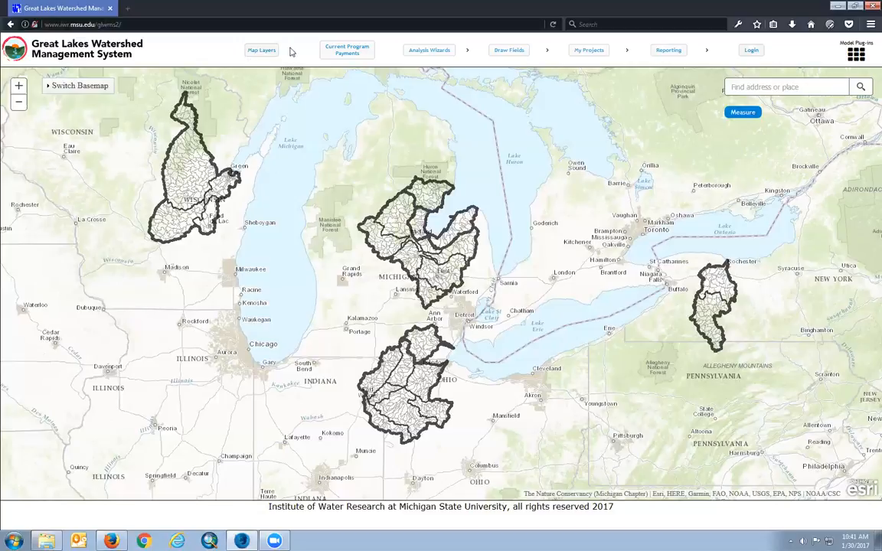
# - Preview the Eligible RCPP Watersheds general layer on the map, hide it again and close the layer list
pyautogui.click(261, 51)
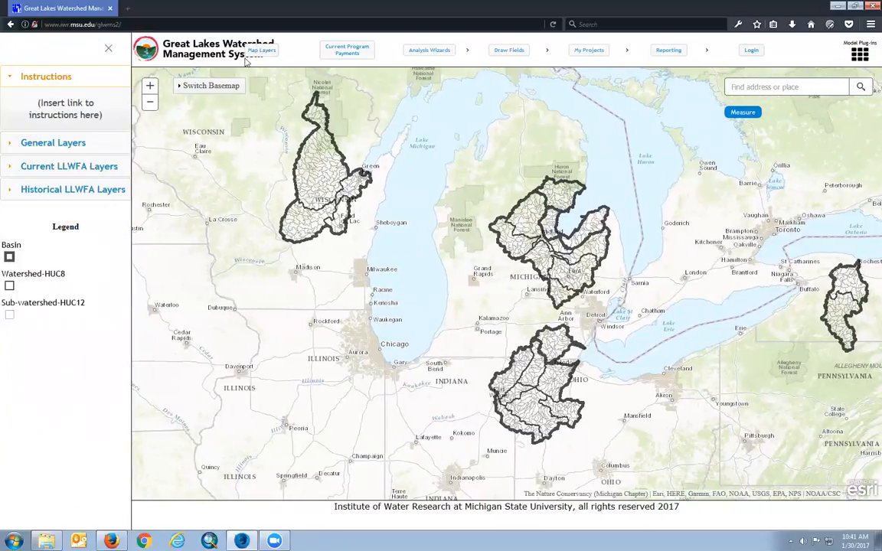
pyautogui.click(14, 147)
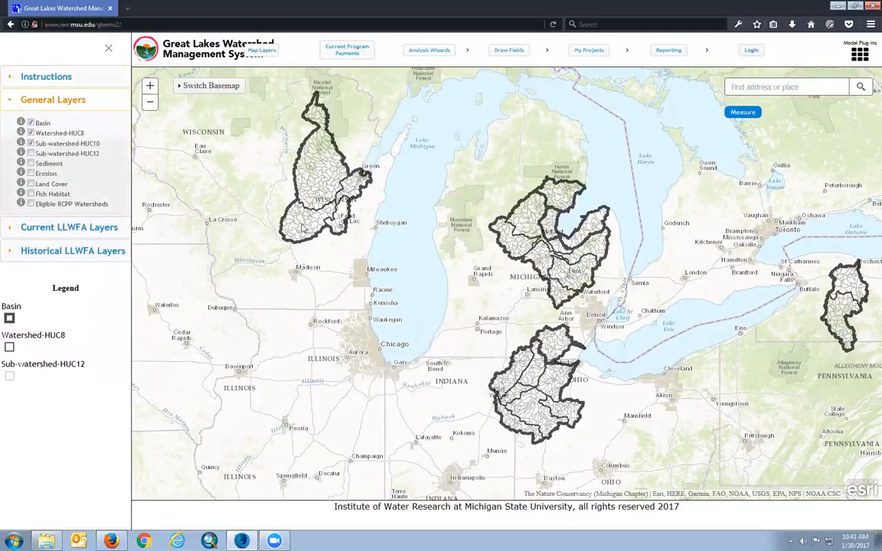
pyautogui.click(31, 204)
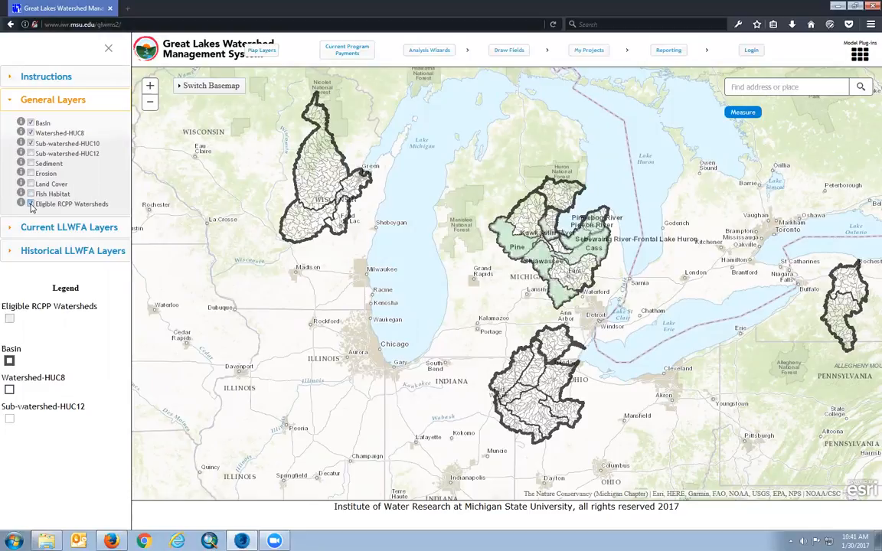
pyautogui.click(31, 204)
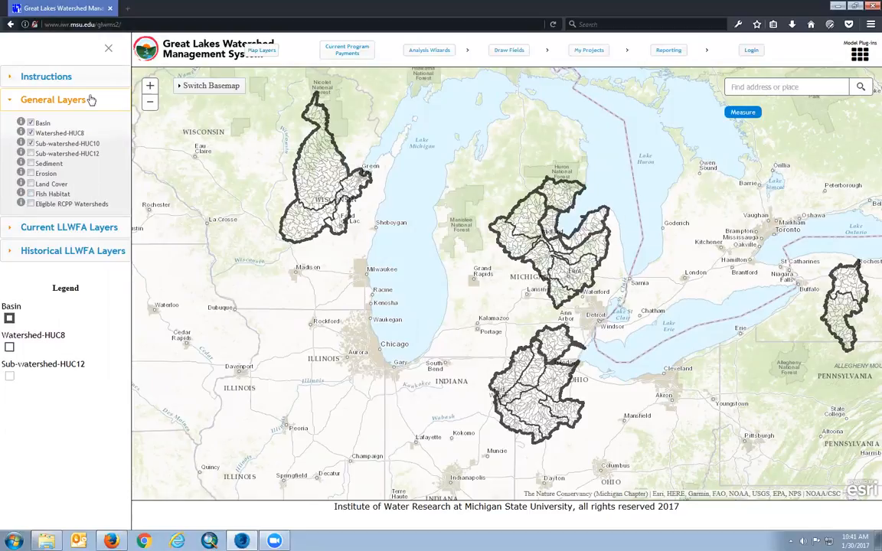
pyautogui.click(109, 54)
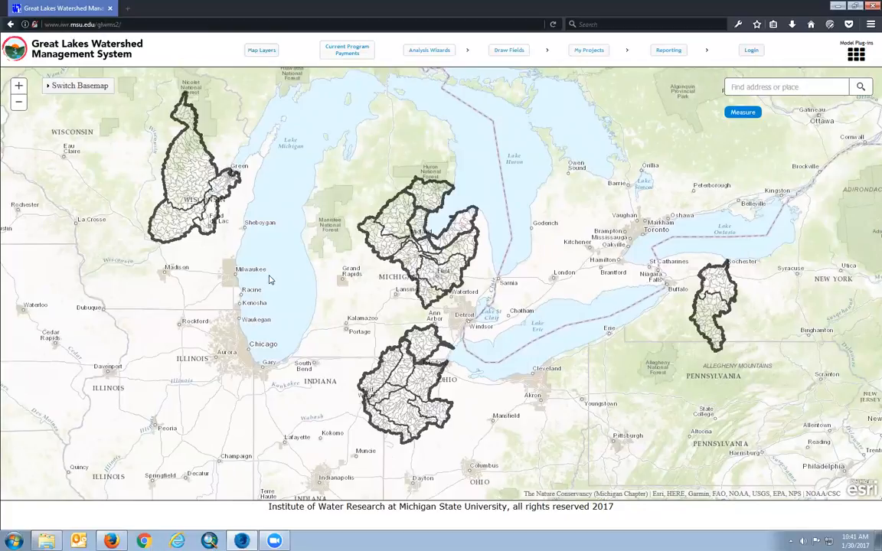
# - Review the current program payments for eligible conservation practices, including the groundwater recharge program and the alfalfa payment
pyautogui.click(349, 54)
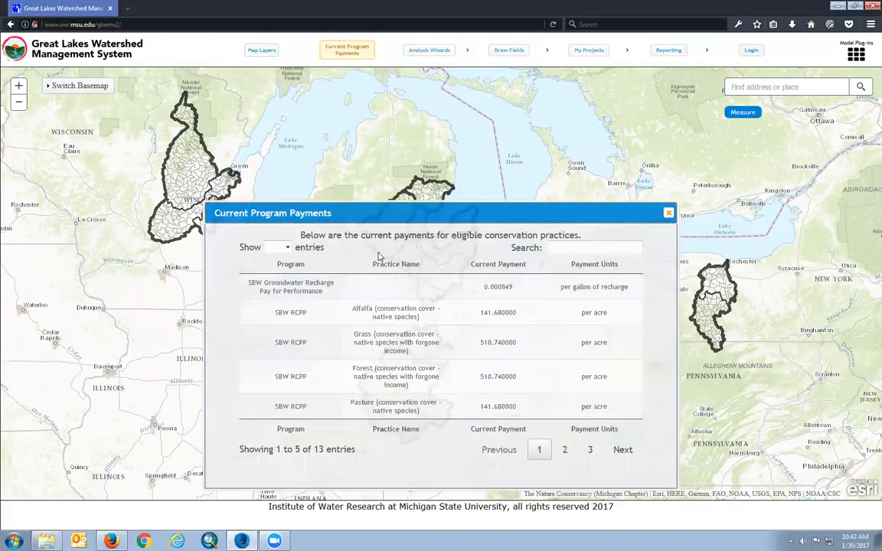
pyautogui.moveTo(384, 214); pyautogui.dragTo(340, 133)
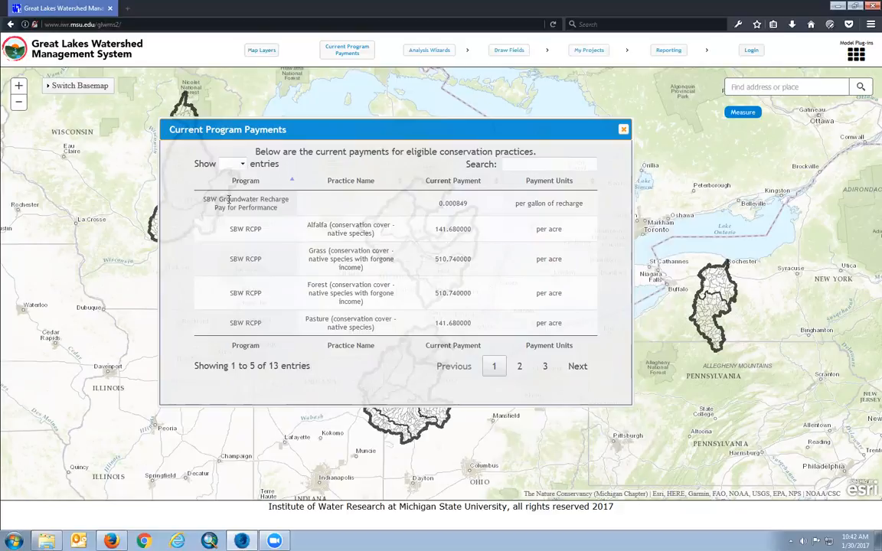
pyautogui.moveTo(279, 212); pyautogui.dragTo(202, 205)
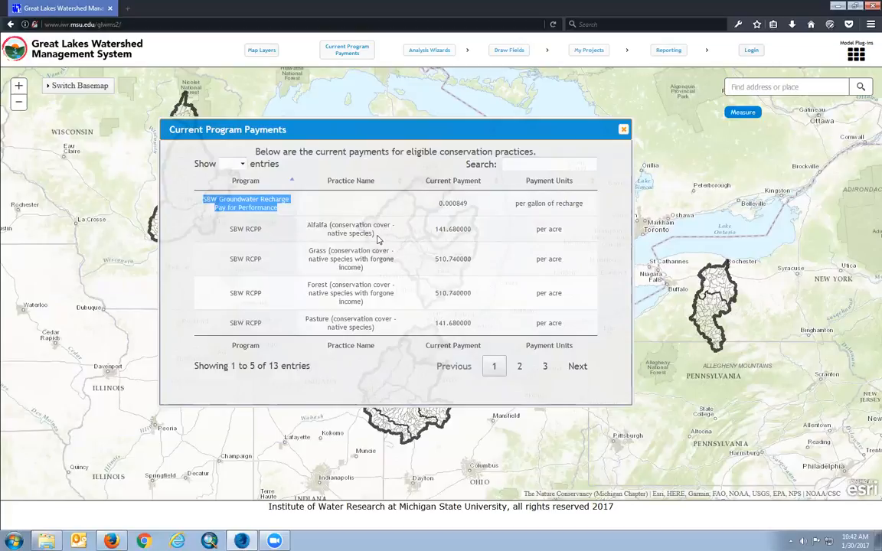
pyautogui.click(472, 233)
pyautogui.doubleClick(473, 233)
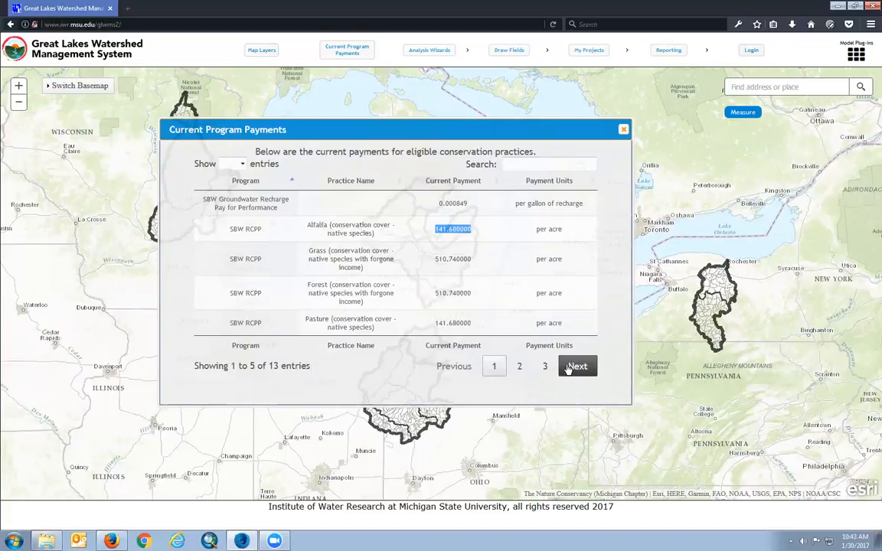
pyautogui.click(623, 130)
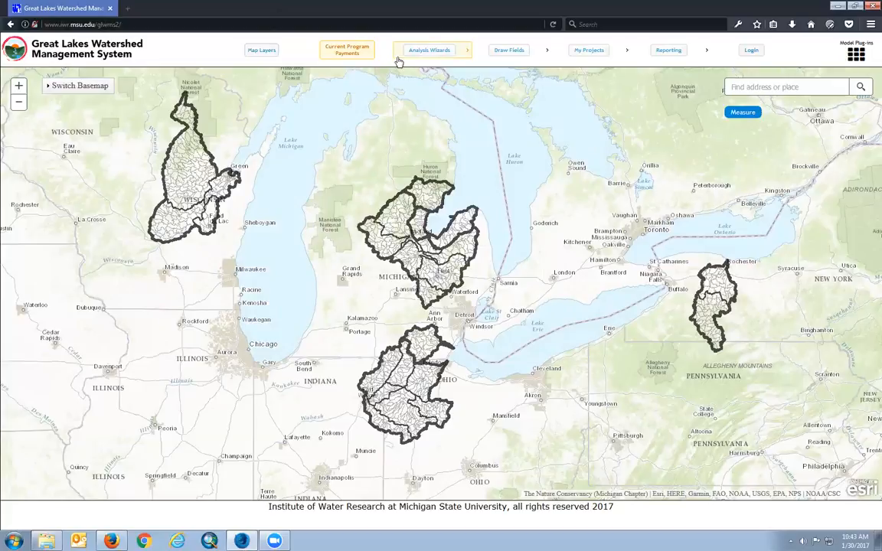
# - Start an analysis wizard for a project named "Demo Project" and proceed to defining its area
pyautogui.moveTo(405, 58)
pyautogui.click(420, 69)
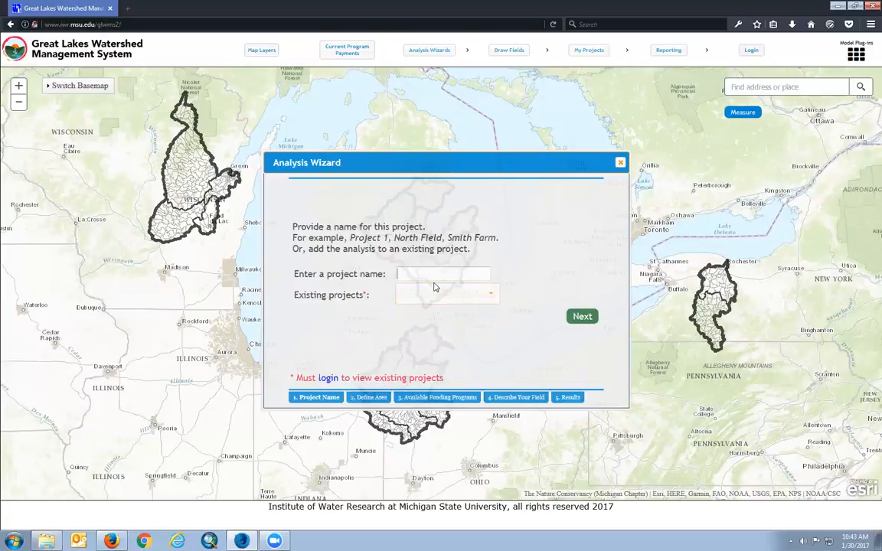
pyautogui.write('Demo Project')
pyautogui.click(582, 317)
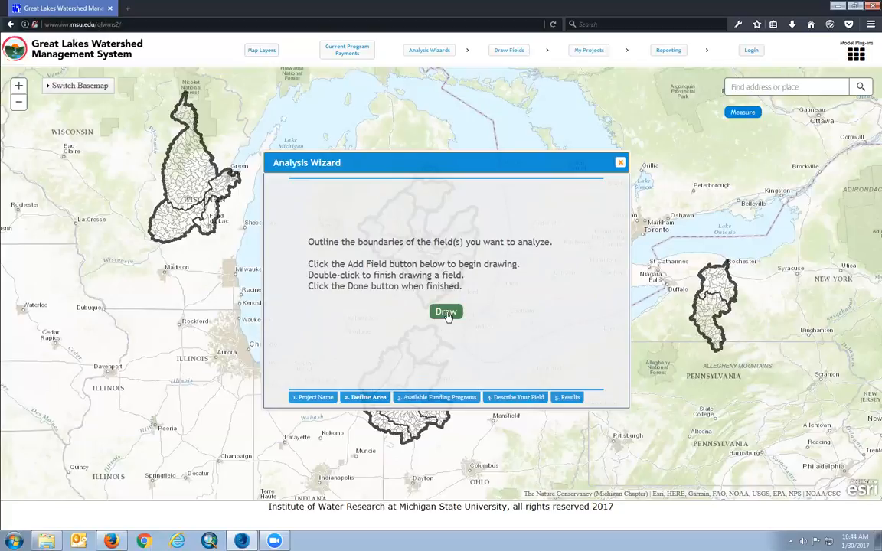
# - Start field drawing and switch the basemap to Imagery with Labels around the farmland west of Harmon Lake
pyautogui.click(447, 313)
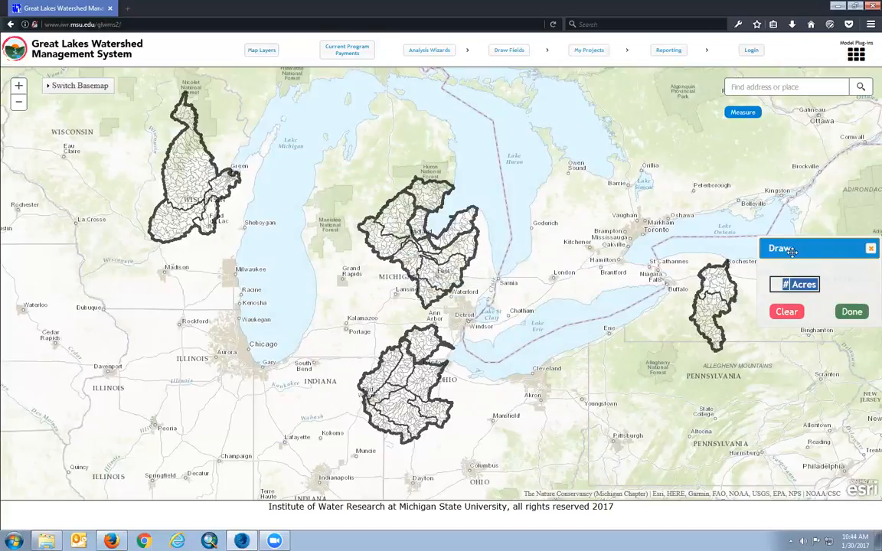
pyautogui.moveTo(803, 248)
pyautogui.mouseDown()
pyautogui.moveTo(785, 190)
pyautogui.moveTo(789, 165)
pyautogui.mouseUp()
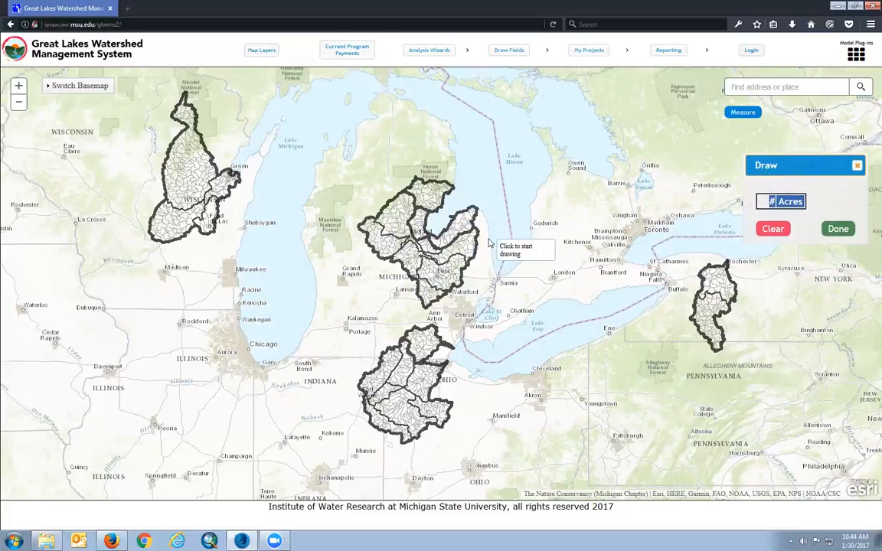
pyautogui.scroll(8, 454, 252)
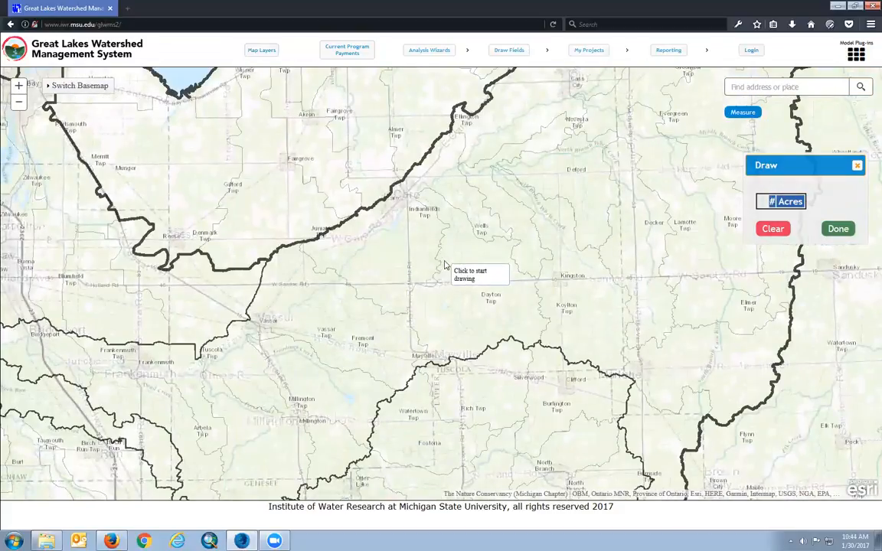
pyautogui.scroll(1, 416, 295)
pyautogui.scroll(1, 417, 297)
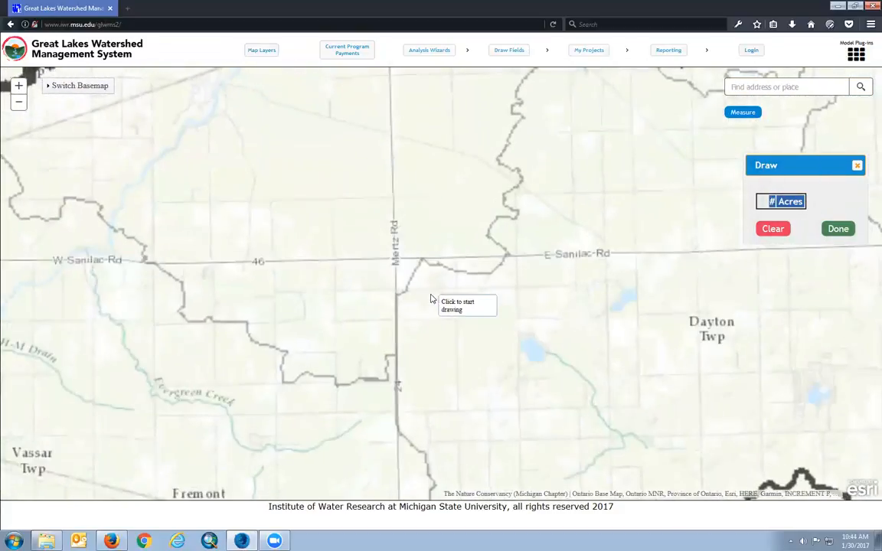
pyautogui.click(47, 87)
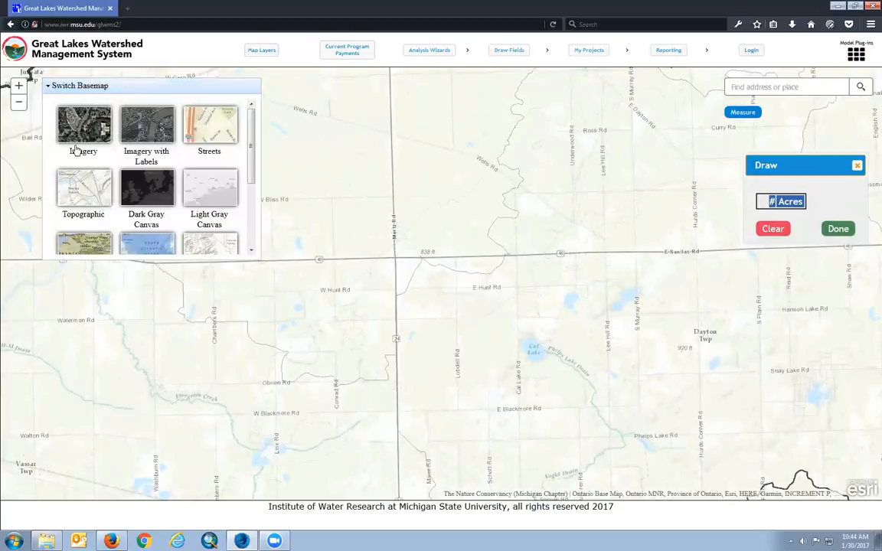
pyautogui.click(127, 126)
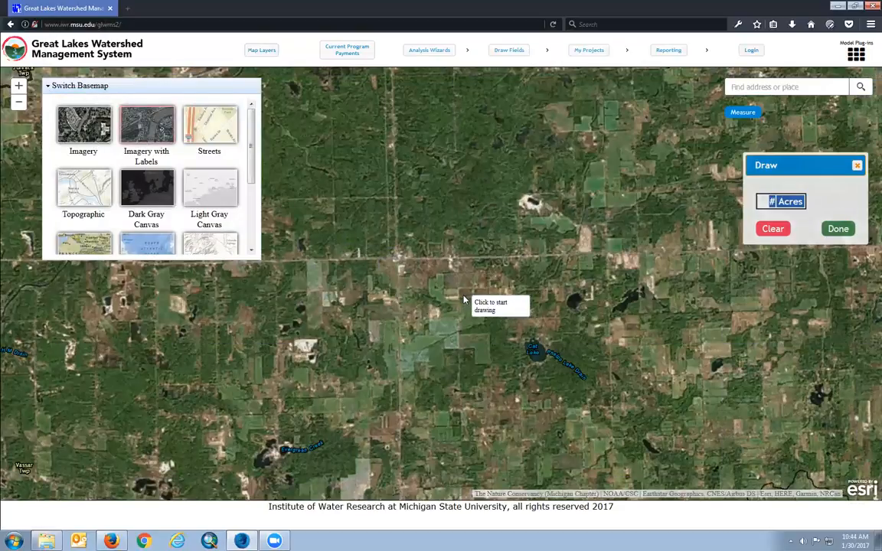
pyautogui.scroll(1, 464, 300)
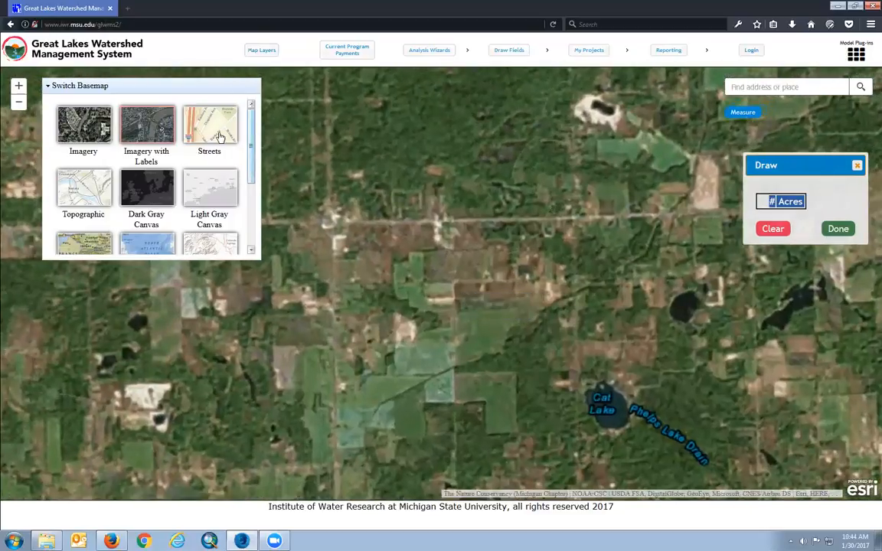
pyautogui.click(105, 88)
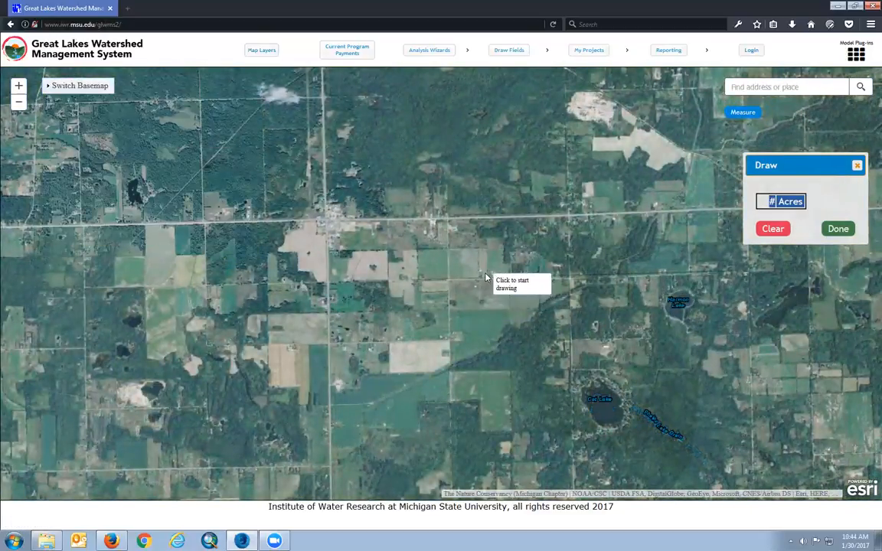
pyautogui.scroll(1, 437, 245)
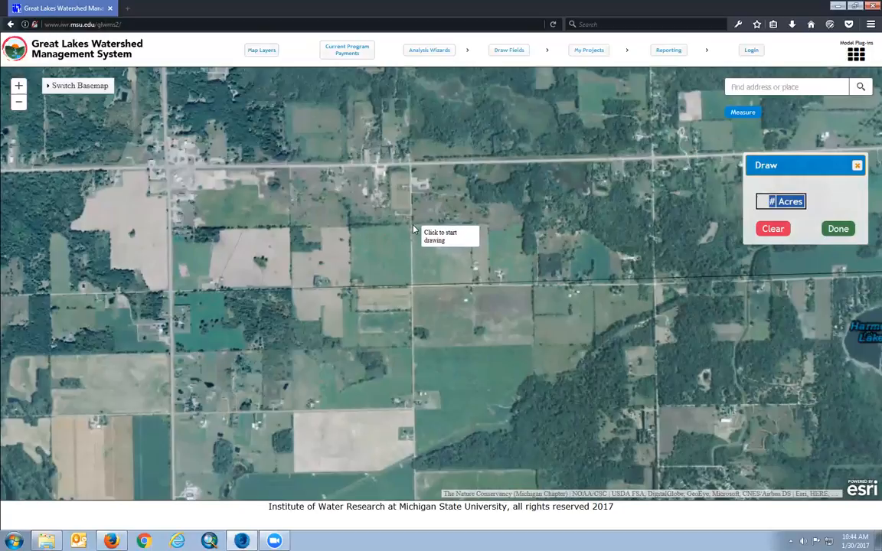
# - Outline a roughly square field of about 33.5 acres along the north side of the road east of the crossroads
pyautogui.click(413, 226)
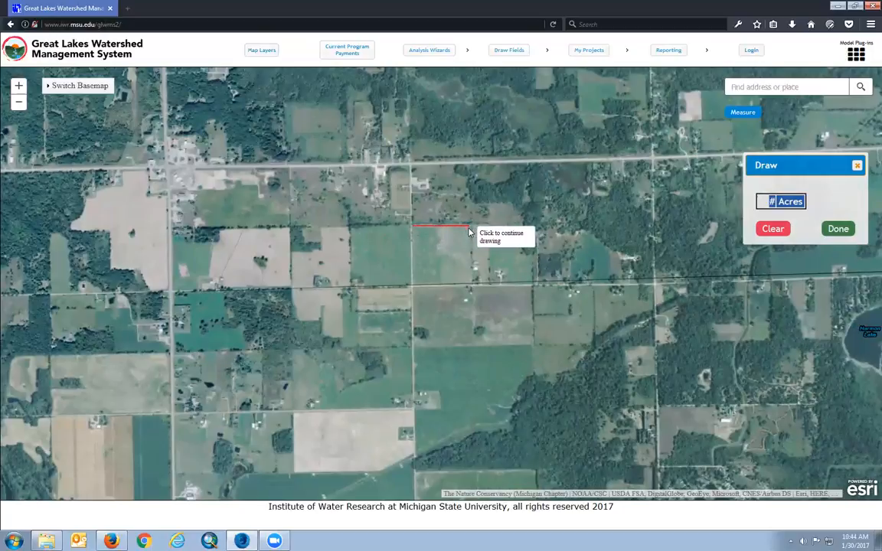
pyautogui.click(468, 227)
pyautogui.click(469, 282)
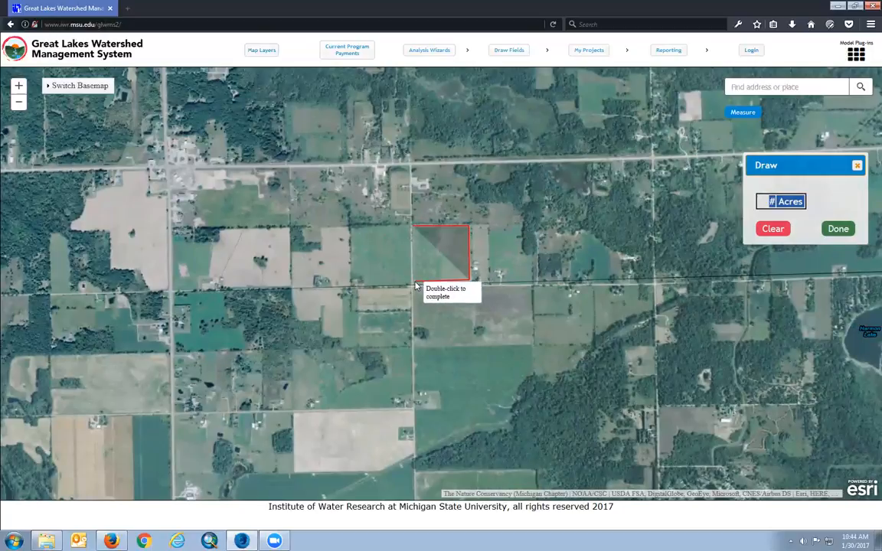
pyautogui.doubleClick(414, 283)
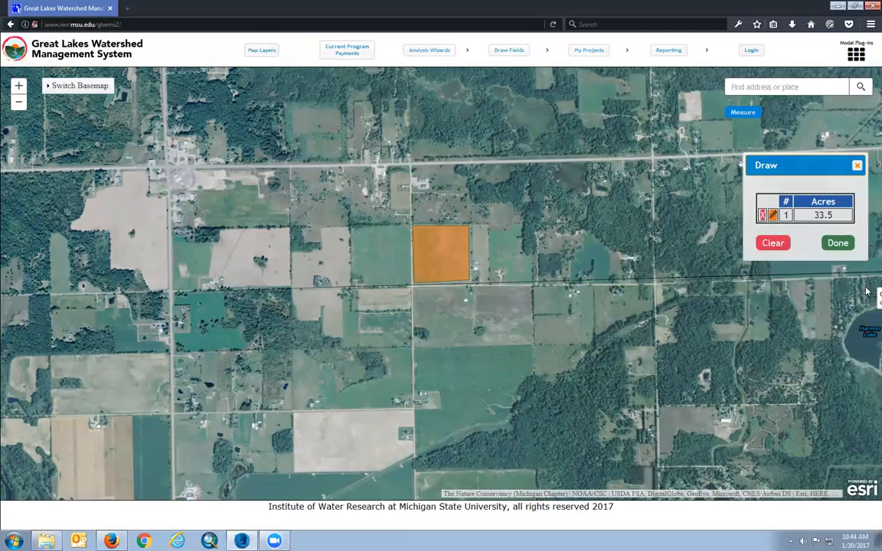
# - Widen the drawn field by moving its two eastern corners further east, and finish defining the area
pyautogui.click(772, 217)
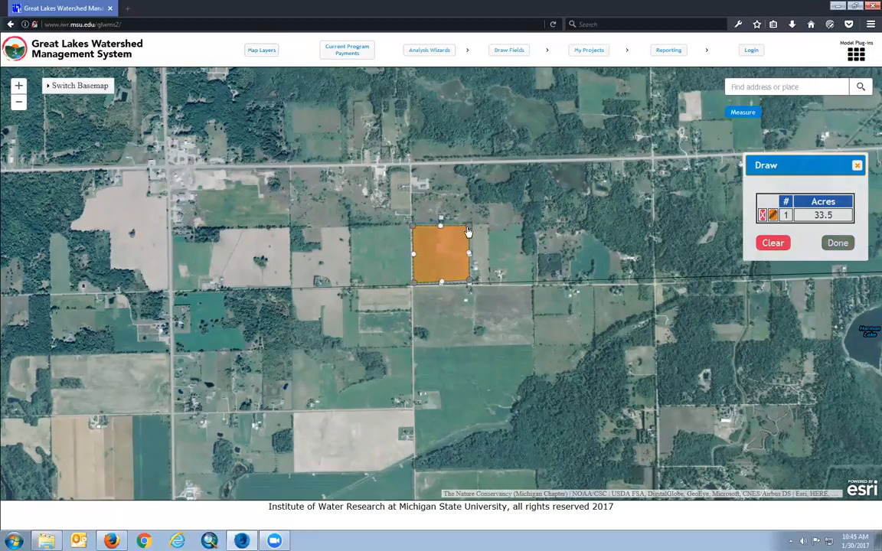
pyautogui.moveTo(469, 226); pyautogui.dragTo(485, 227)
pyautogui.moveTo(472, 282); pyautogui.dragTo(487, 282)
pyautogui.click(522, 262)
pyautogui.click(835, 244)
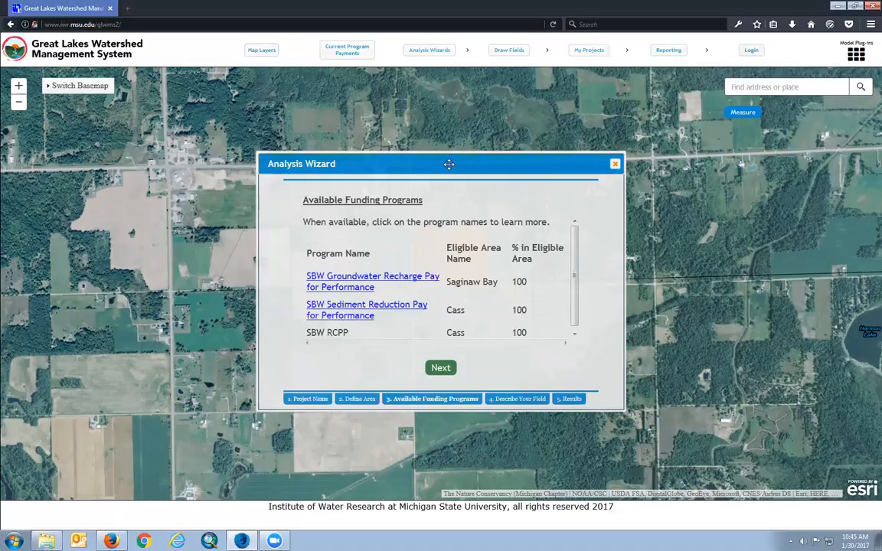
# - Consult the Saginaw Bay Groundwater Recharge program page, return to the wizard and continue to the Describe Your Field stage
pyautogui.moveTo(408, 167); pyautogui.dragTo(651, 114)
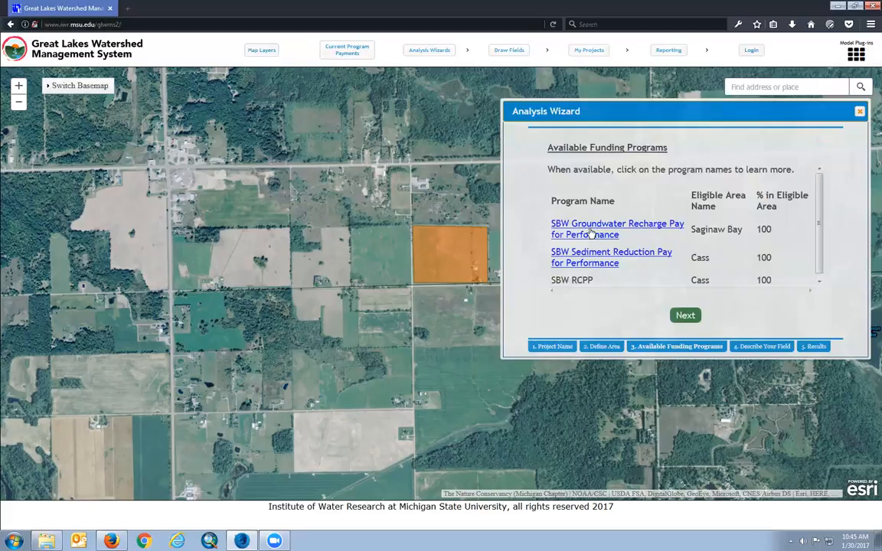
pyautogui.click(602, 258)
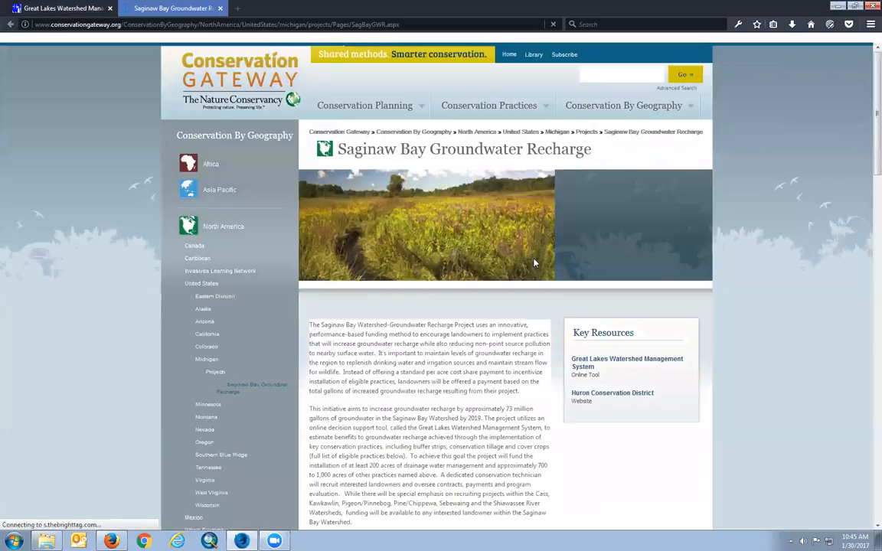
pyautogui.click(77, 8)
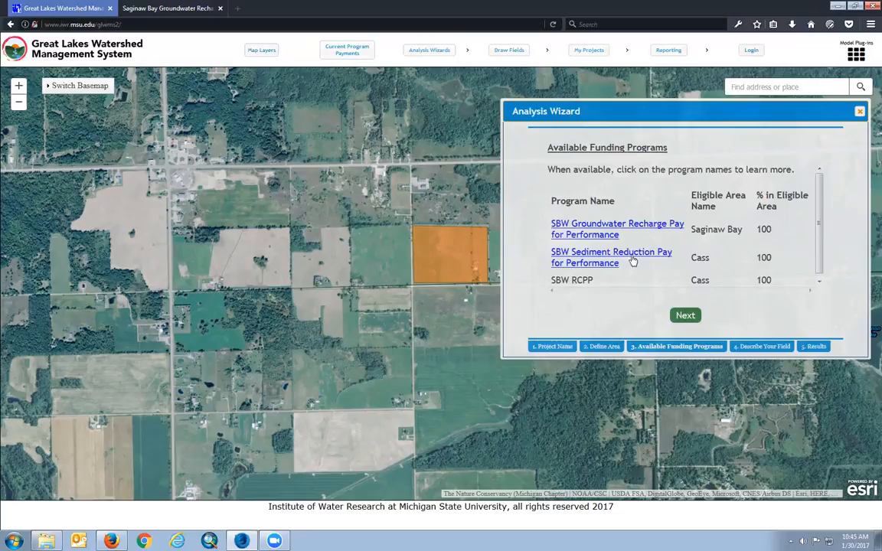
pyautogui.click(685, 317)
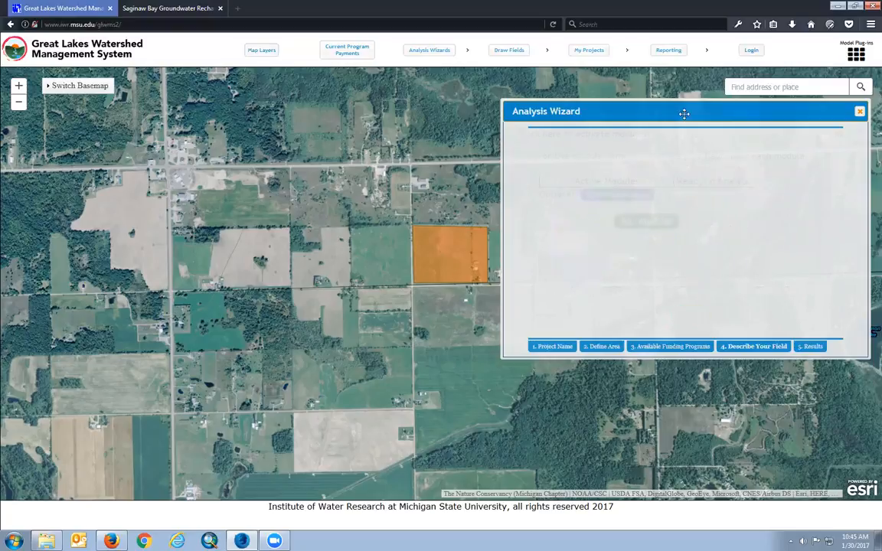
pyautogui.moveTo(669, 114); pyautogui.dragTo(192, 150)
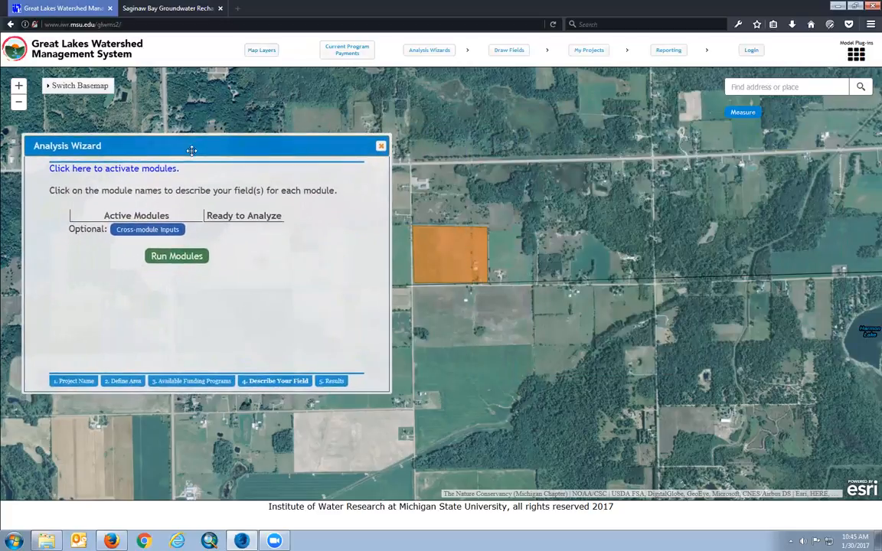
# - Activate the Water Erosion, Groundwater Recharge and Nutrient Loading modules for the field analysis
pyautogui.click(140, 167)
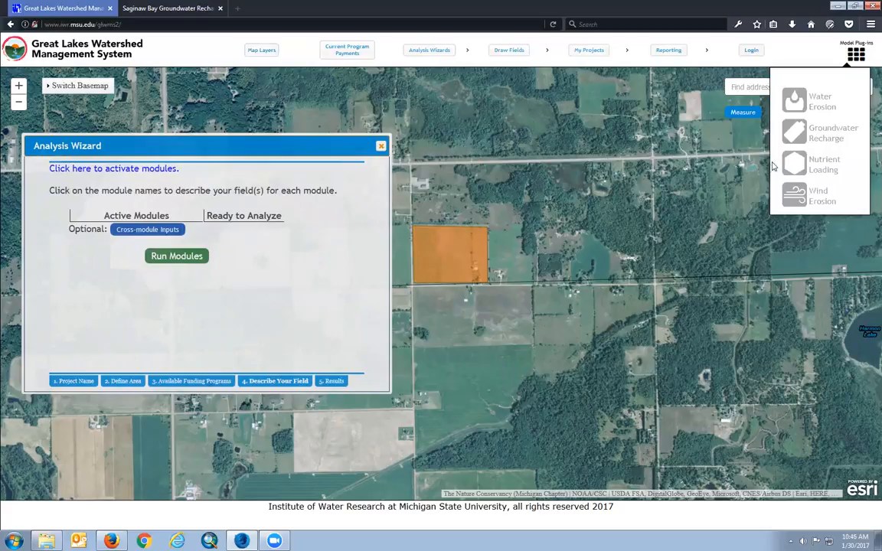
pyautogui.click(796, 101)
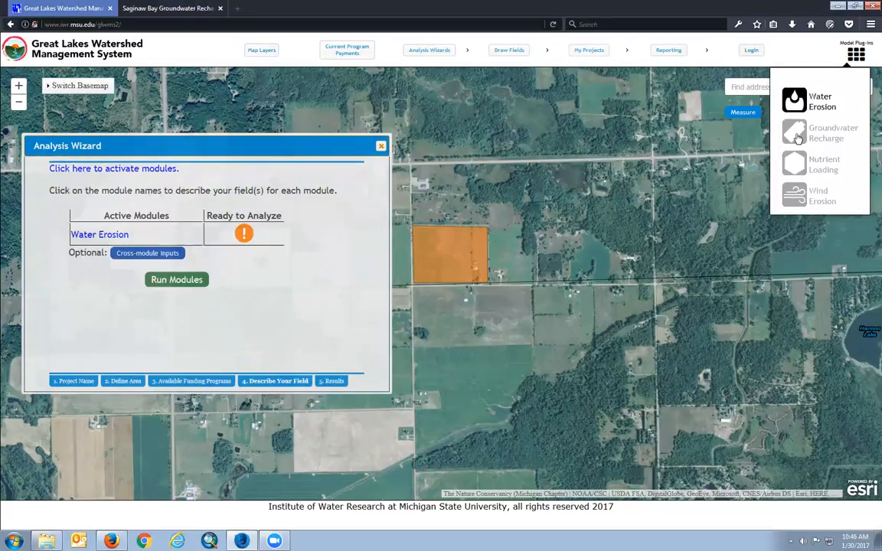
pyautogui.click(796, 130)
pyautogui.click(796, 166)
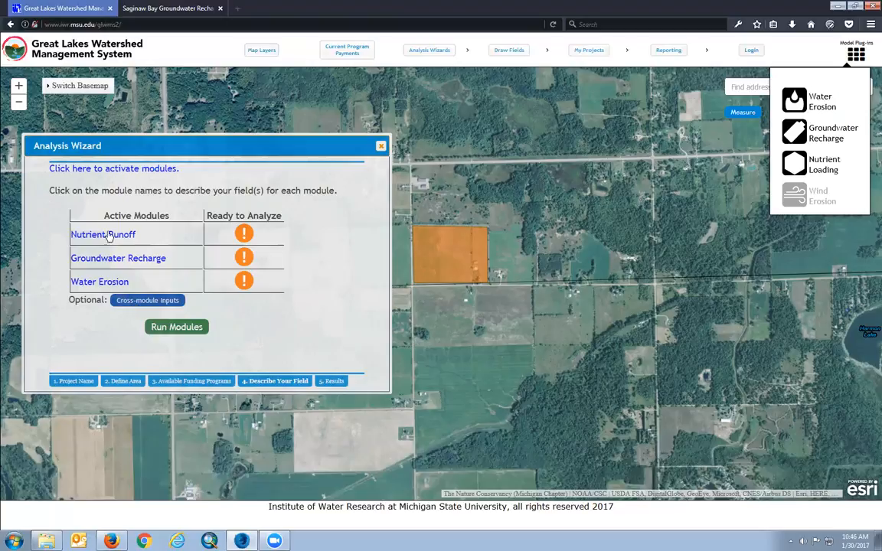
# - Apply cross-module inputs with Conventional-till as the current land use and No-till as the evaluated land cover change or BMP
pyautogui.click(135, 305)
pyautogui.moveTo(406, 192); pyautogui.dragTo(452, 131)
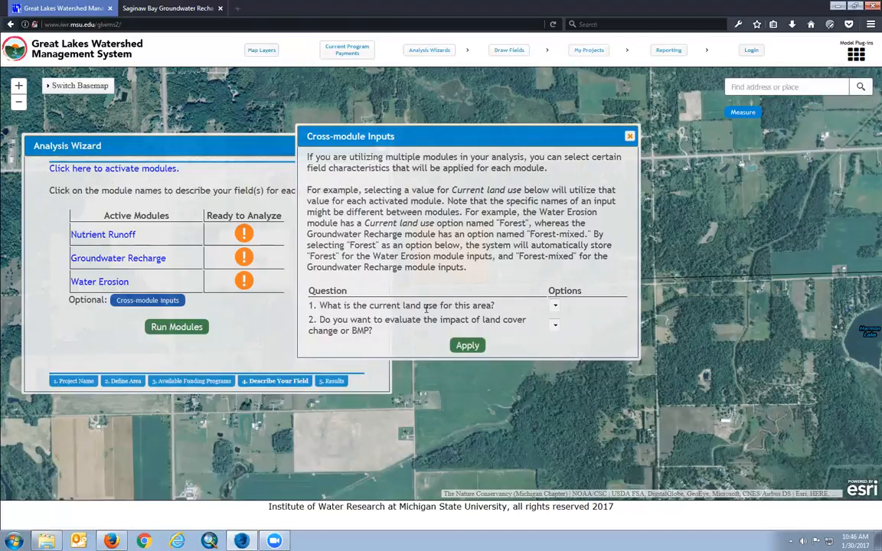
pyautogui.click(555, 307)
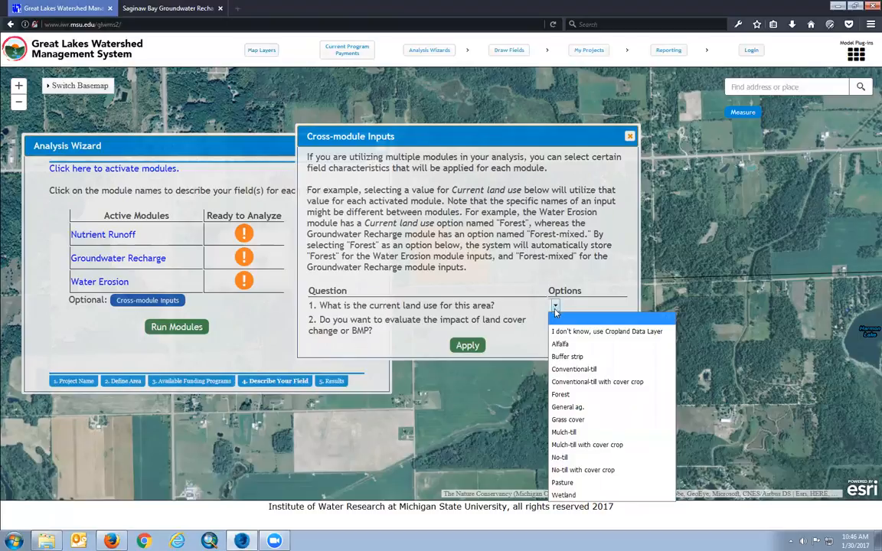
pyautogui.click(566, 369)
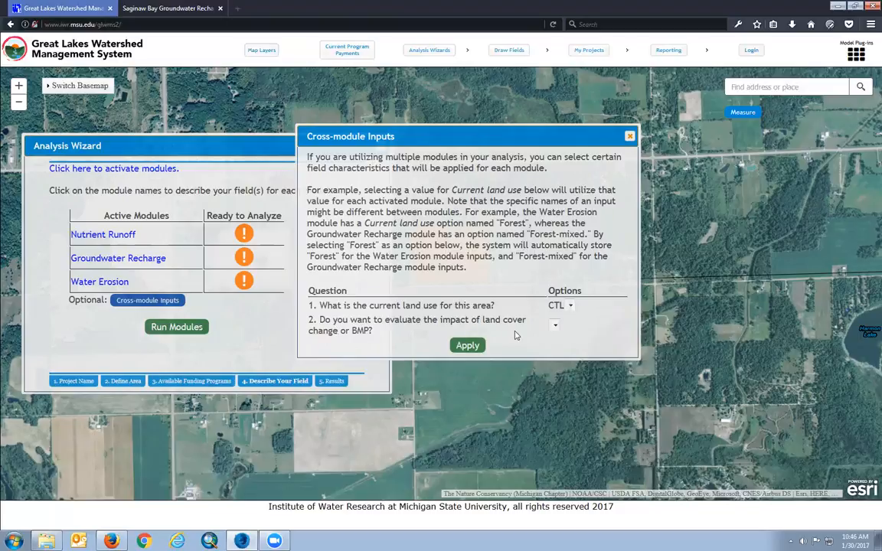
pyautogui.click(557, 327)
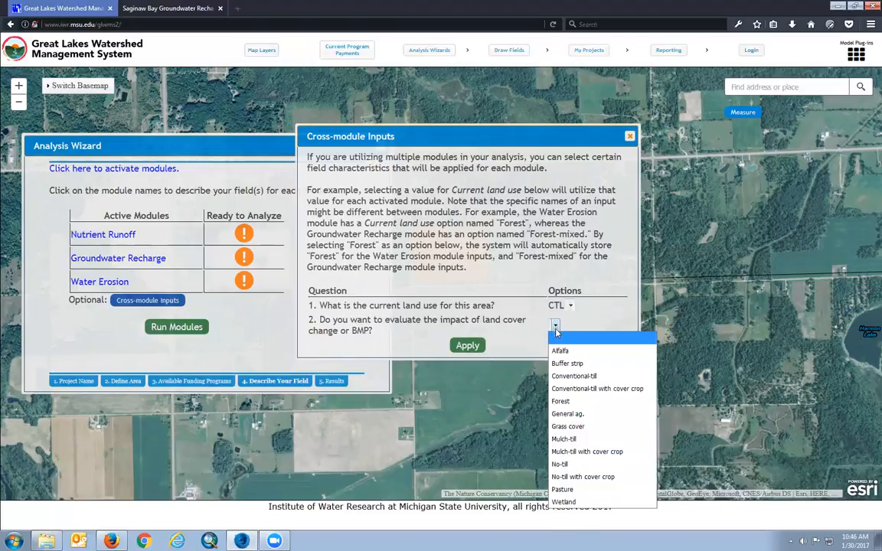
pyautogui.click(551, 470)
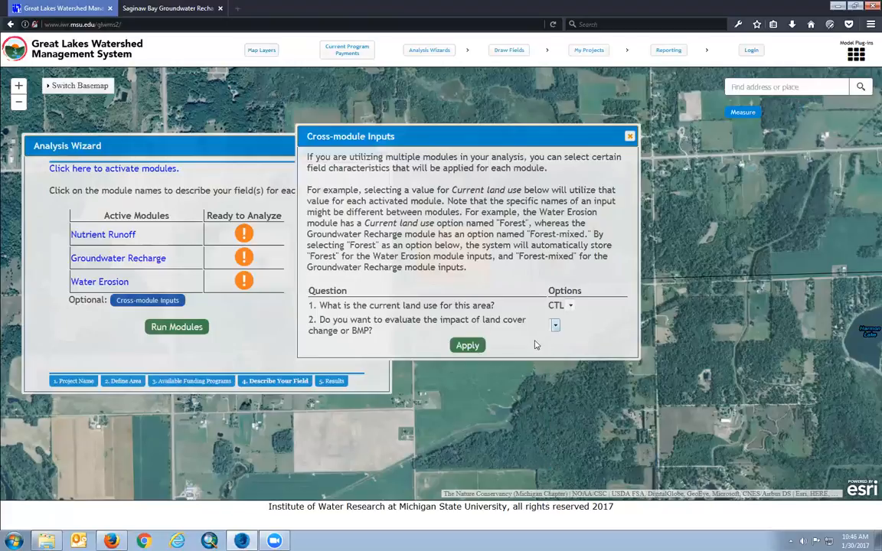
pyautogui.click(467, 345)
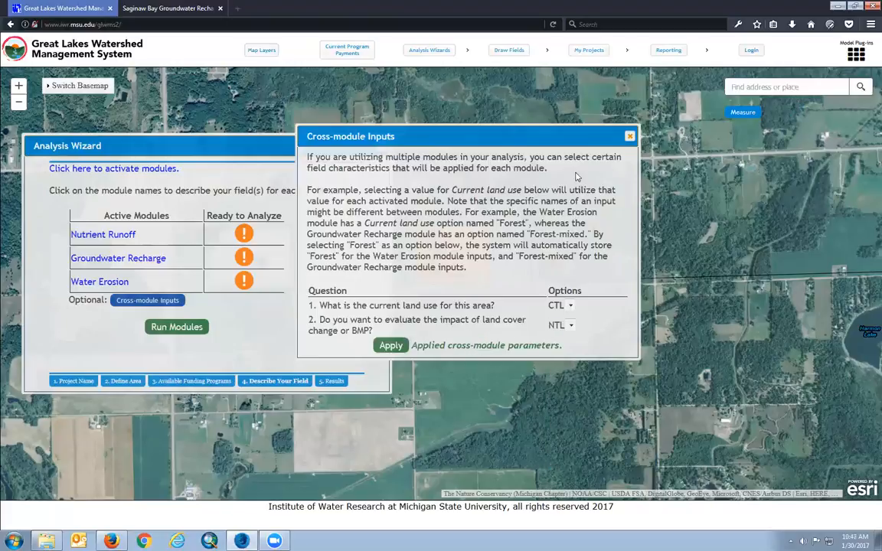
pyautogui.click(629, 139)
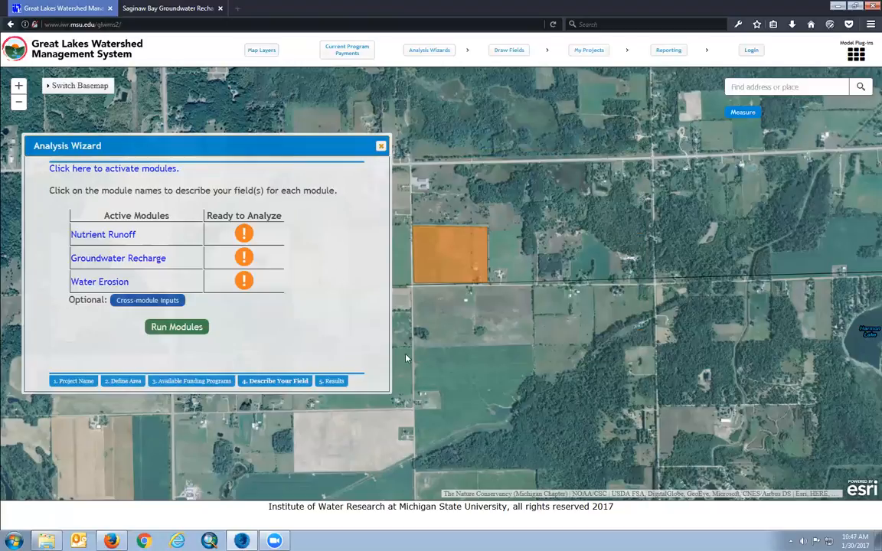
# - Review the Water Erosion module's current land use and BMP choices for Field 1, and complete its description with the preset values
pyautogui.click(108, 282)
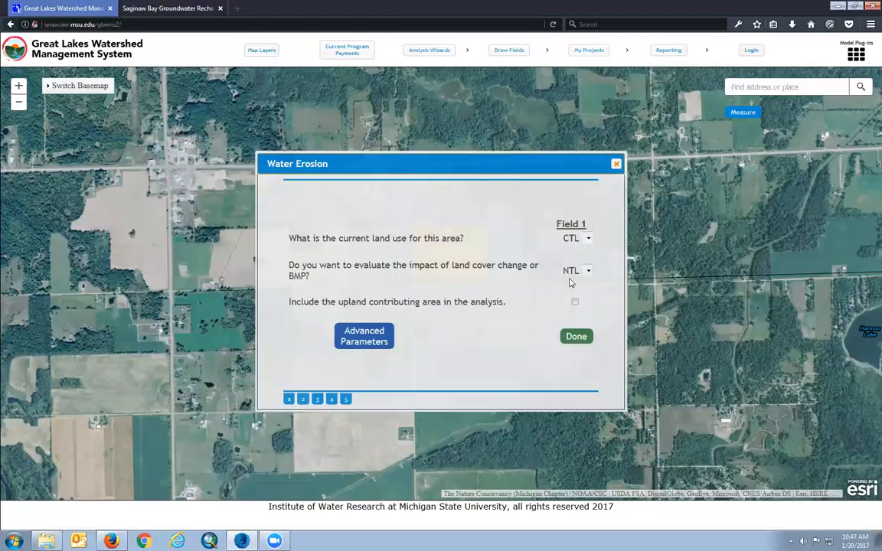
pyautogui.click(588, 239)
pyautogui.click(588, 240)
pyautogui.click(588, 271)
pyautogui.click(588, 271)
pyautogui.click(571, 339)
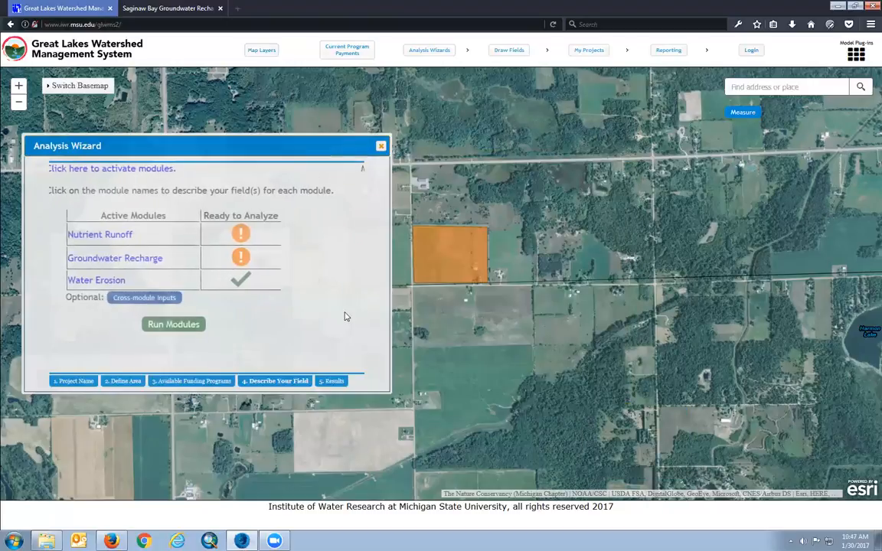
# - Check the crop options in the Groundwater Recharge module, keep the preset land use and BMP, and complete its field description
pyautogui.click(122, 259)
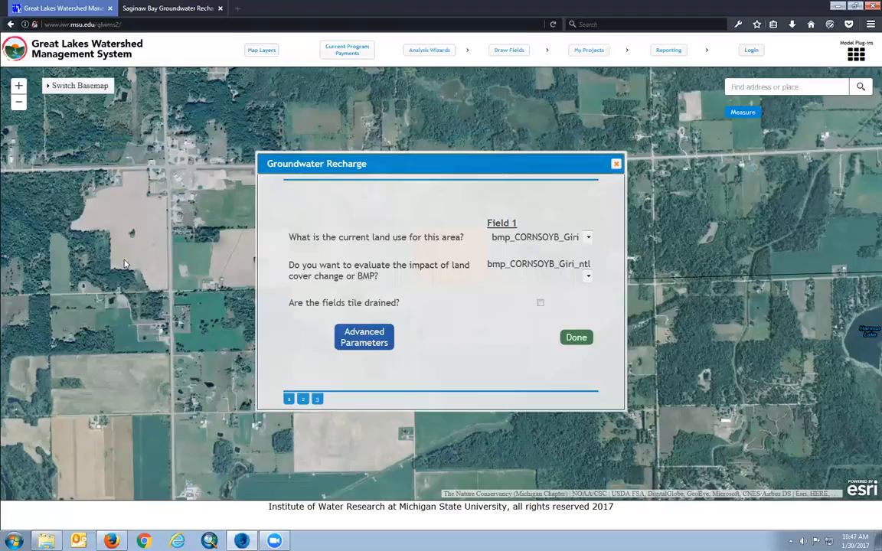
pyautogui.click(587, 238)
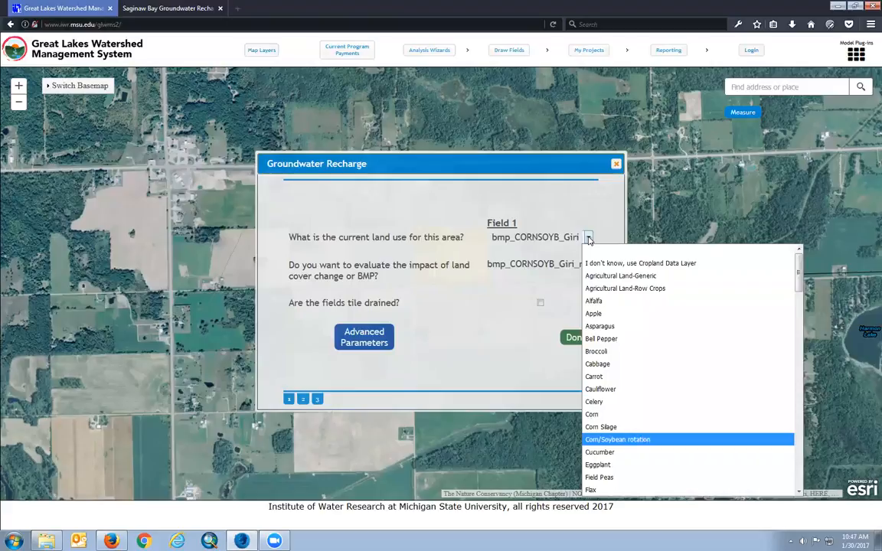
pyautogui.click(587, 238)
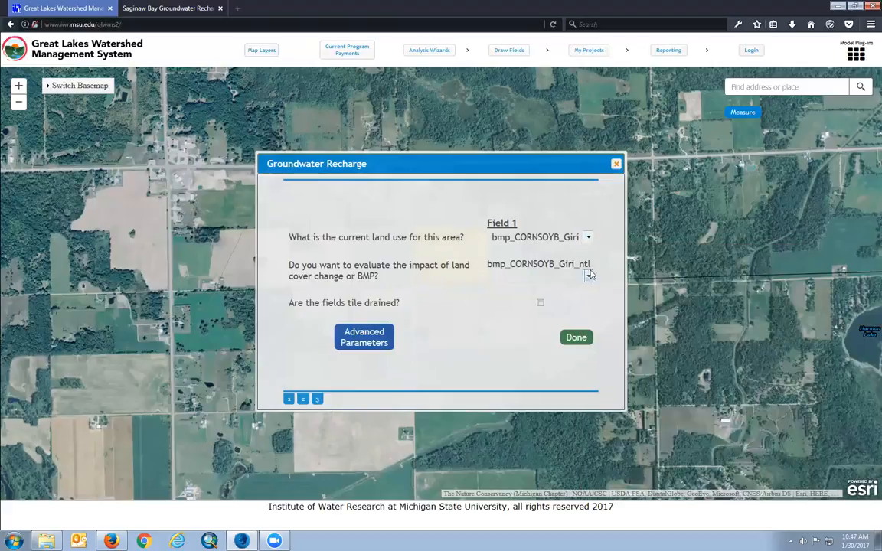
pyautogui.click(588, 275)
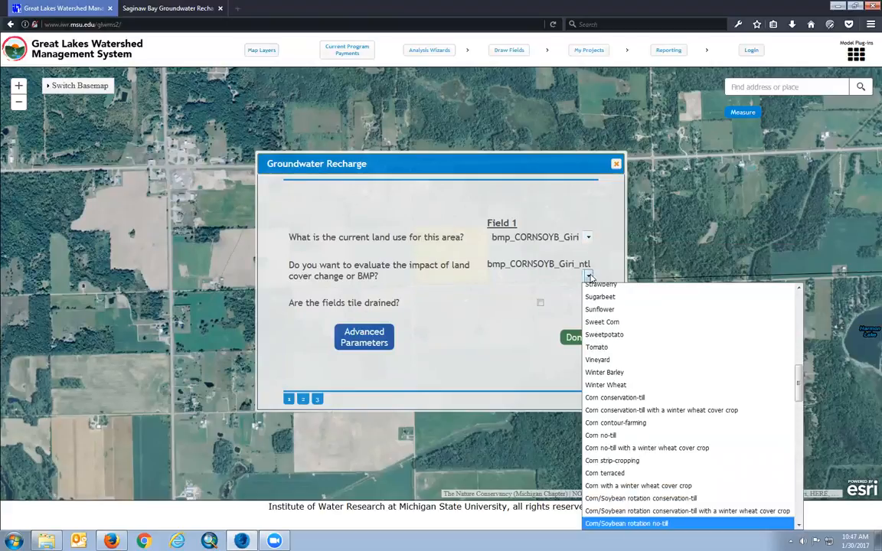
pyautogui.click(487, 320)
pyautogui.click(577, 338)
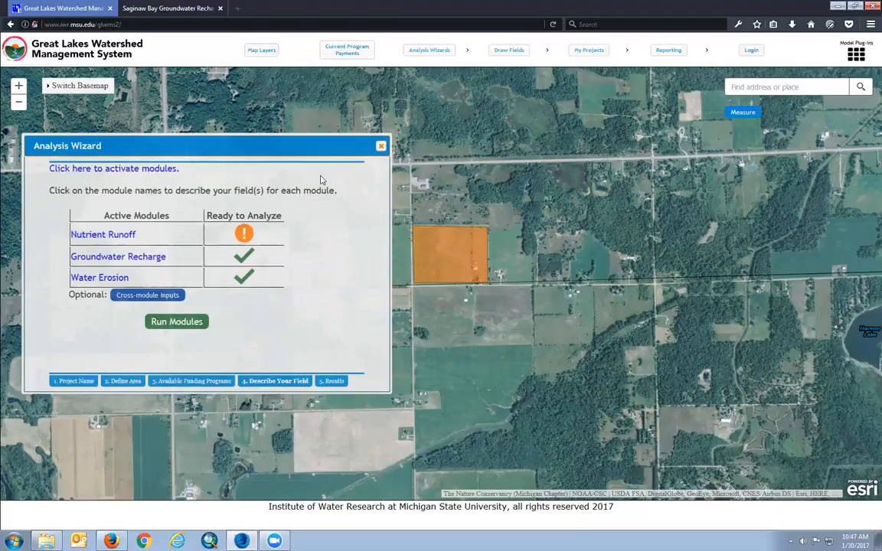
# - Set the Nutrient Runoff module's current land use to Cropland generalized and complete its field description
pyautogui.moveTo(239, 150); pyautogui.dragTo(353, 181)
pyautogui.click(224, 271)
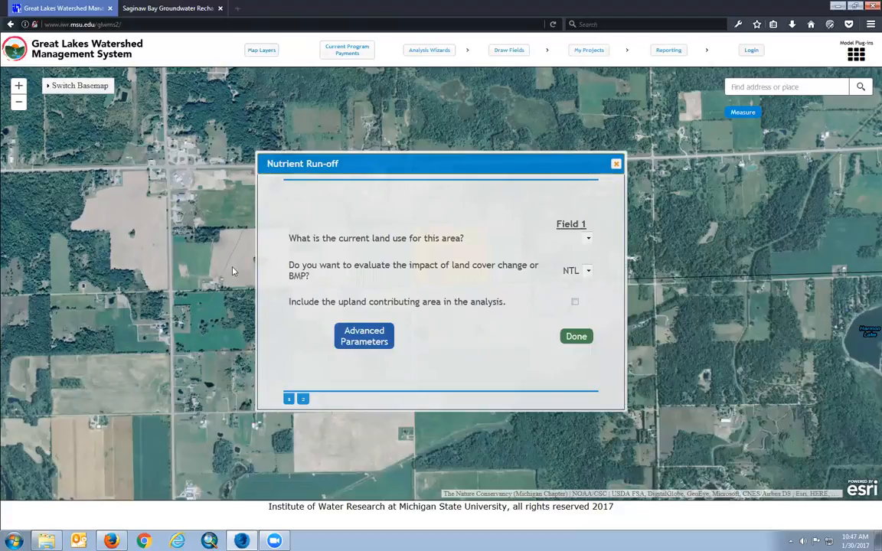
pyautogui.click(588, 240)
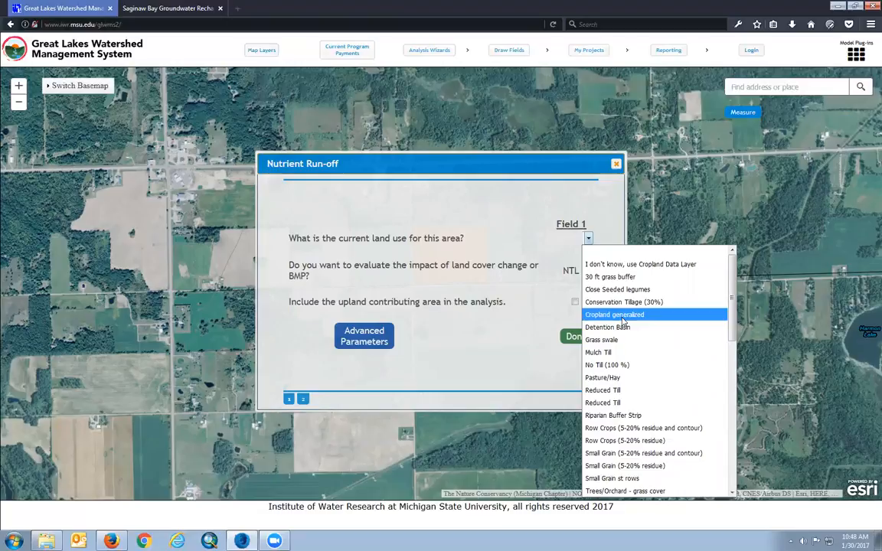
pyautogui.click(623, 318)
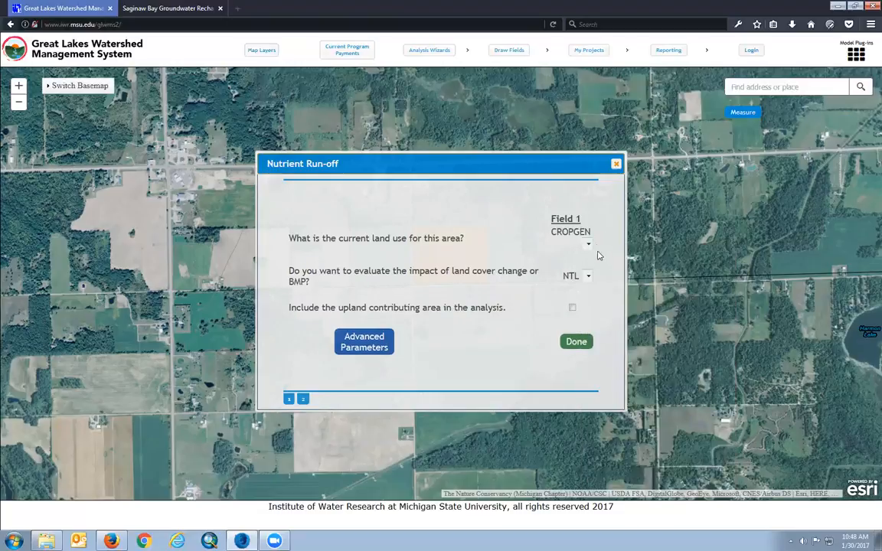
pyautogui.click(576, 348)
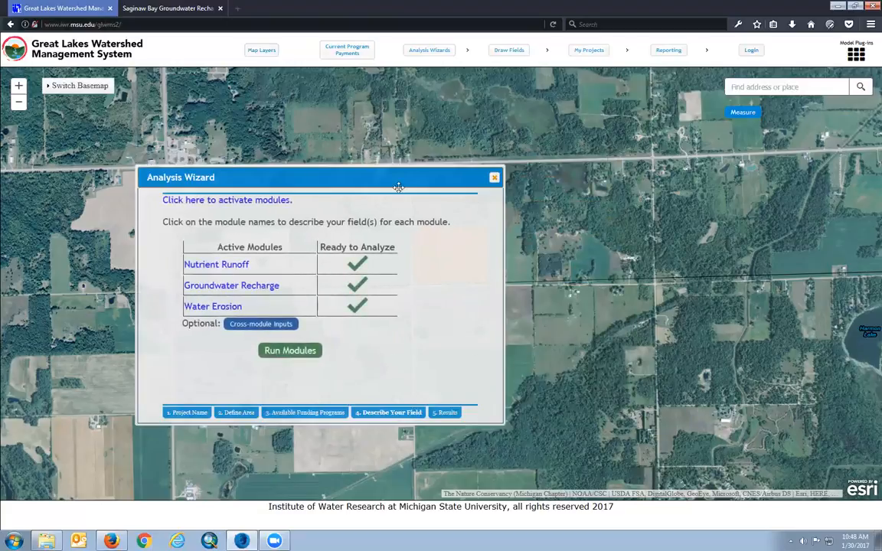
# - Run the three active modules for the field and look over the modeling results
pyautogui.moveTo(375, 182); pyautogui.dragTo(470, 150)
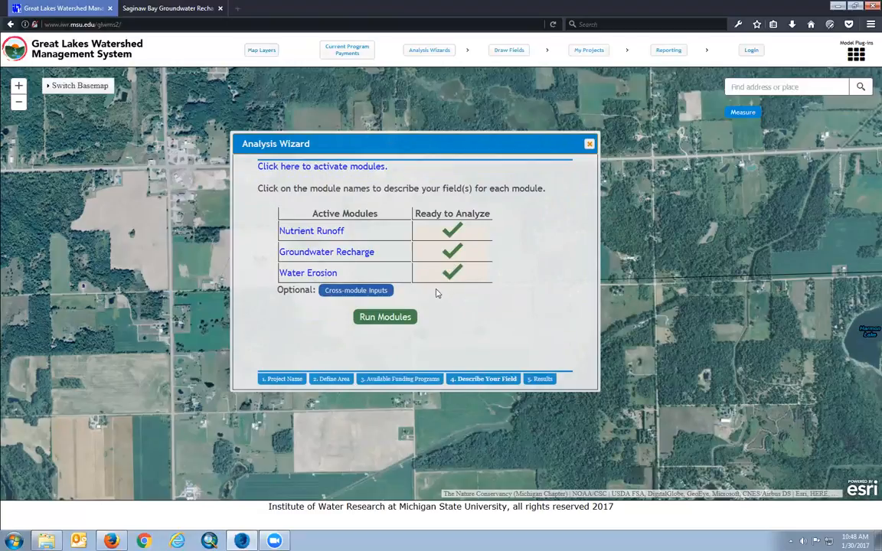
pyautogui.click(398, 319)
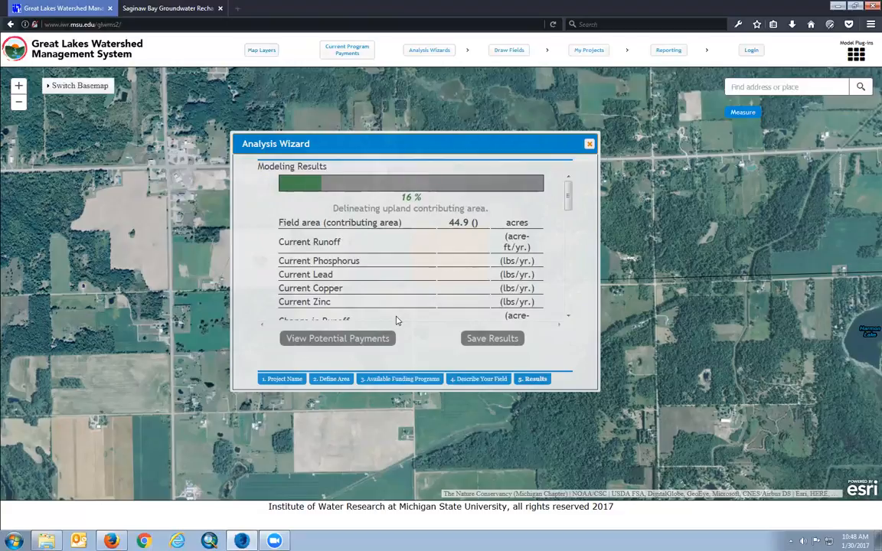
pyautogui.moveTo(568, 191)
pyautogui.mouseDown()
pyautogui.moveTo(562, 302)
pyautogui.moveTo(568, 184)
pyautogui.mouseUp()
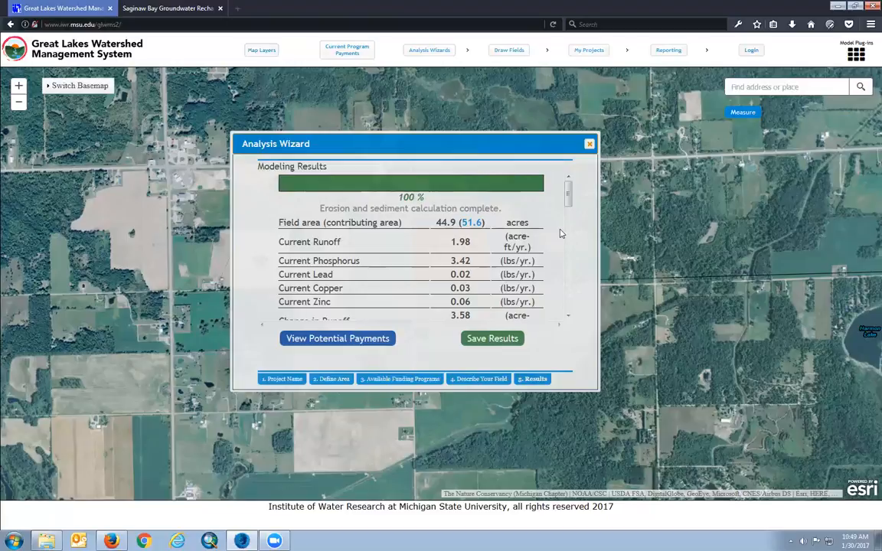
pyautogui.moveTo(569, 194)
pyautogui.mouseDown()
pyautogui.moveTo(579, 236)
pyautogui.moveTo(565, 306)
pyautogui.moveTo(567, 189)
pyautogui.mouseUp()
pyautogui.moveTo(348, 144); pyautogui.dragTo(473, 136)
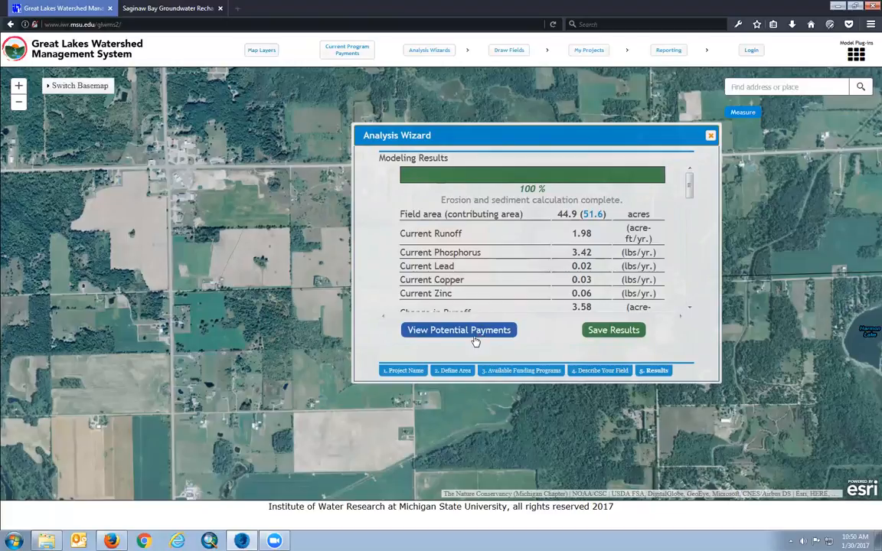
# - View the potential payments and compare modeled results and payment amounts for the groundwater recharge, sediment reduction and RCPP programs
pyautogui.click(422, 329)
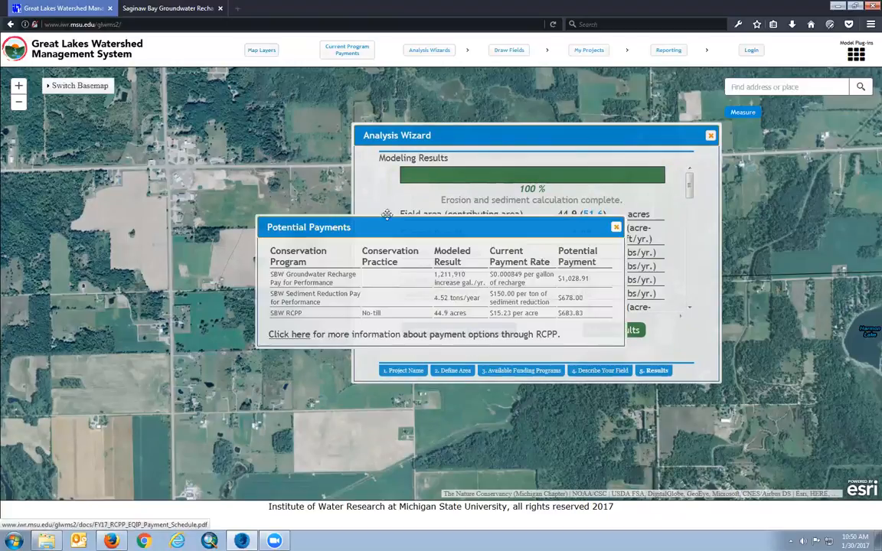
pyautogui.moveTo(405, 228); pyautogui.dragTo(241, 221)
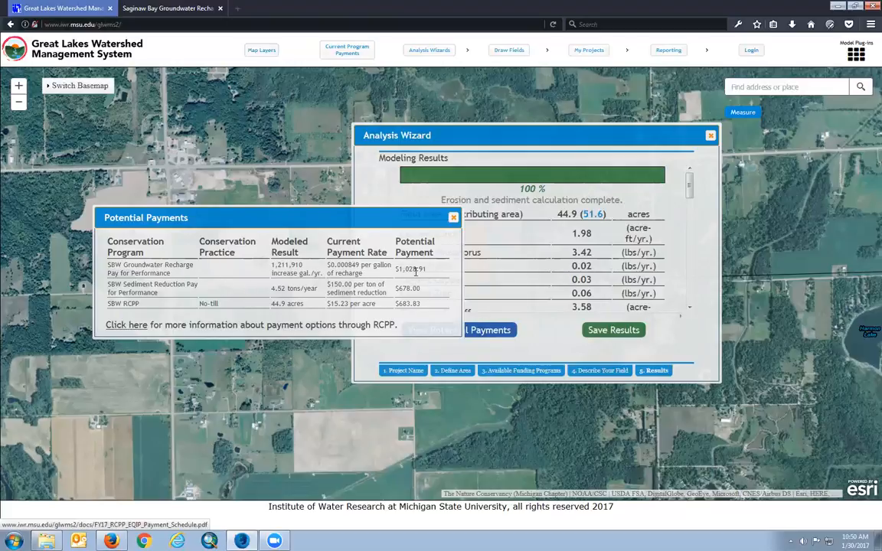
pyautogui.moveTo(427, 269); pyautogui.dragTo(395, 269)
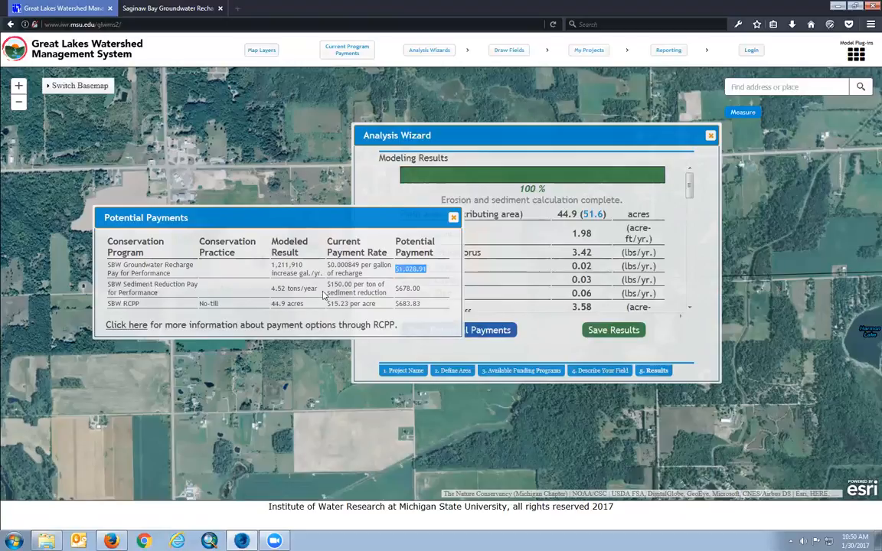
pyautogui.moveTo(317, 288); pyautogui.dragTo(275, 291)
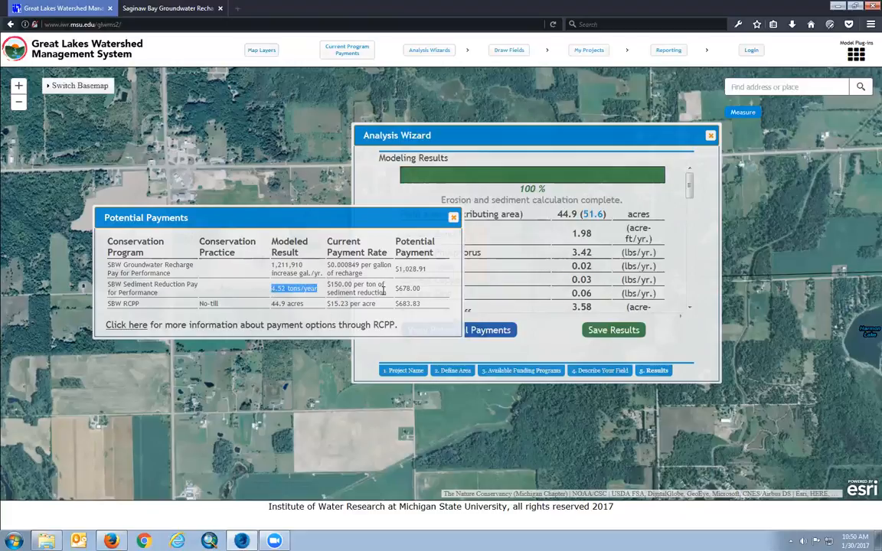
pyautogui.moveTo(420, 289); pyautogui.dragTo(395, 289)
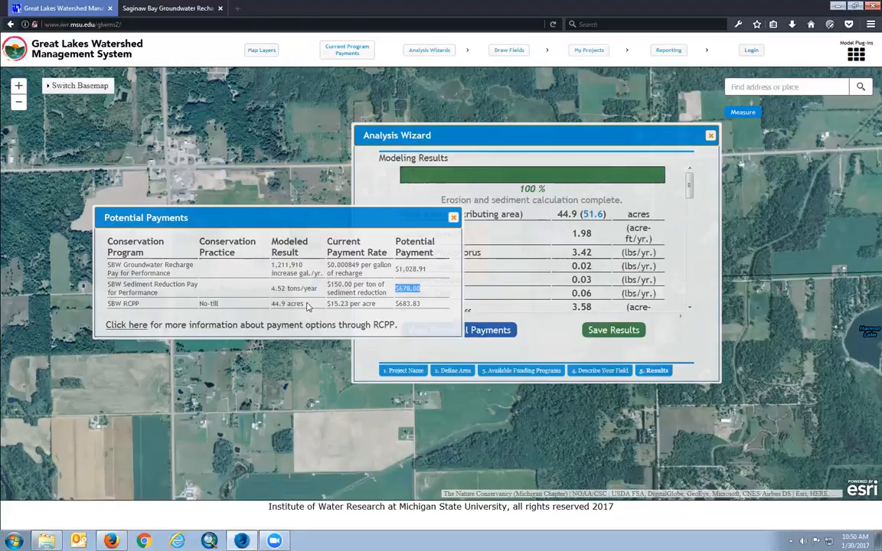
pyautogui.moveTo(305, 306); pyautogui.dragTo(279, 306)
pyautogui.moveTo(421, 303); pyautogui.dragTo(396, 306)
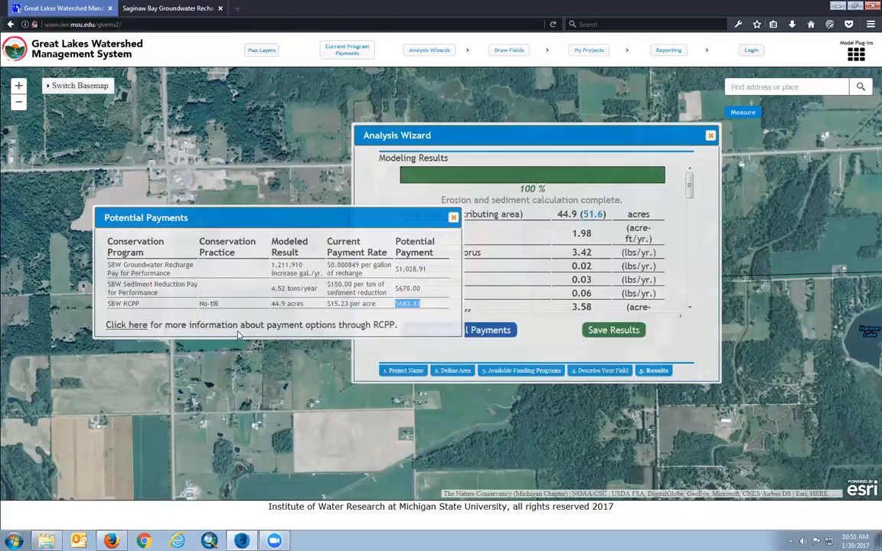
# - Consult the FY17 RCPP-EQIP payment schedule document for practice components and unit costs
pyautogui.click(127, 326)
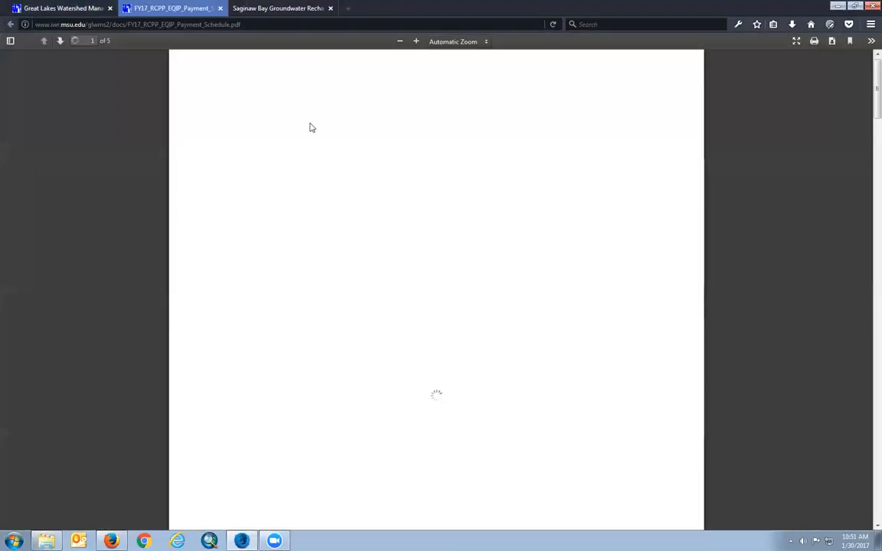
pyautogui.scroll(-5, 342, 222)
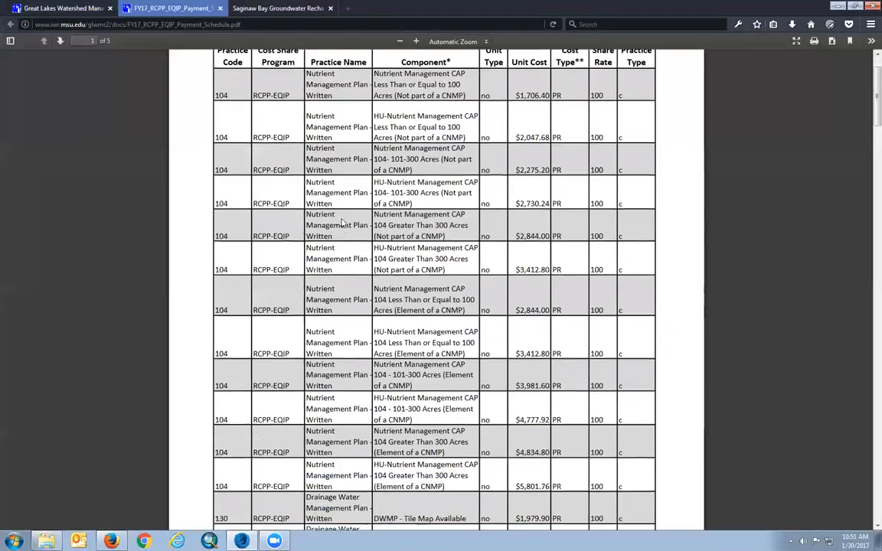
pyautogui.scroll(-5, 334, 228)
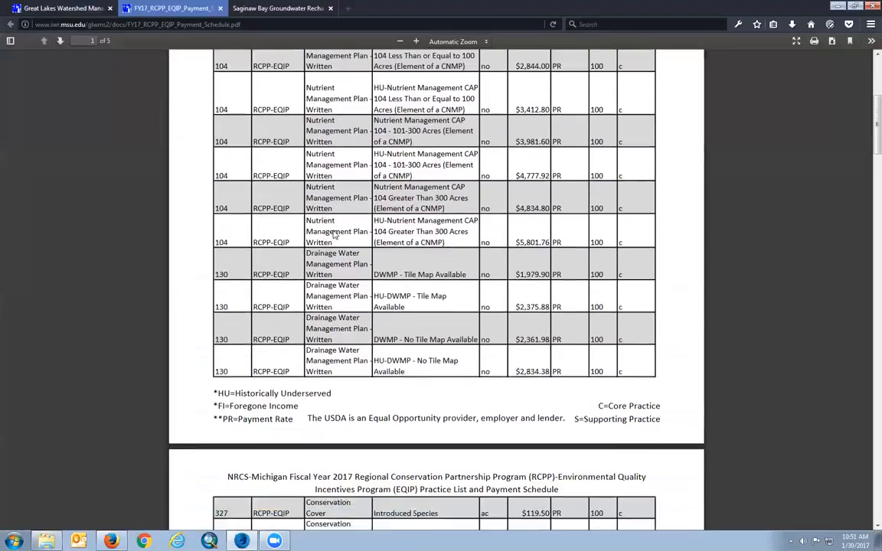
pyautogui.scroll(10, 335, 234)
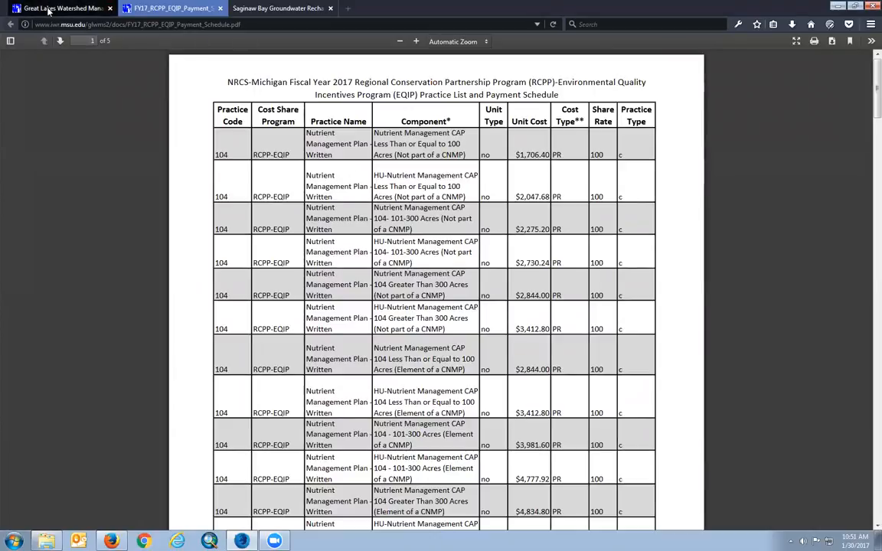
# - Return to the Great Lakes Watershed Management System page and close the potential payments window
pyautogui.hotkey('ctrl', 'Tab')
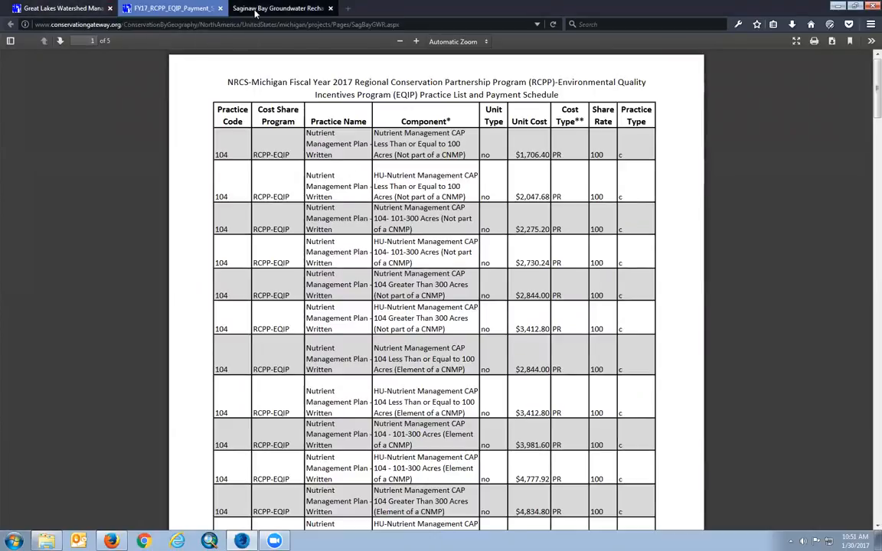
pyautogui.hotkey('ctrl', 'Tab')
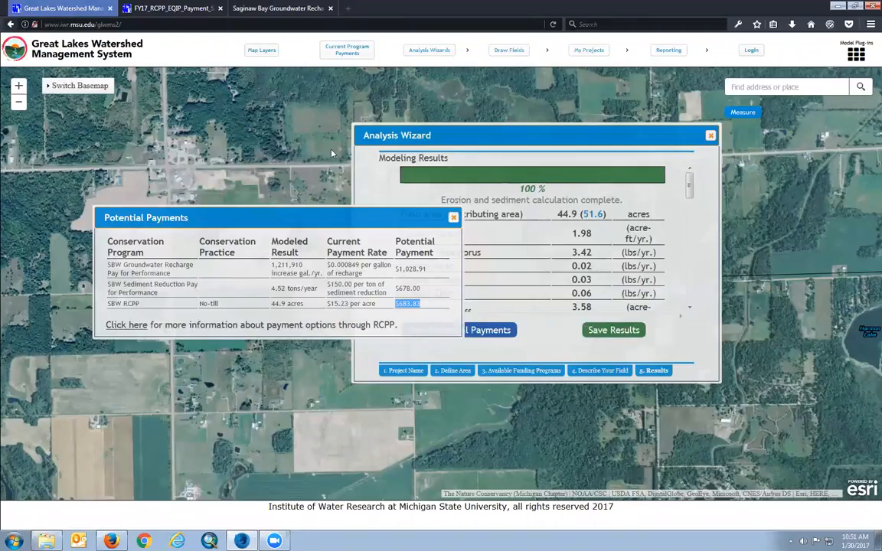
pyautogui.click(453, 220)
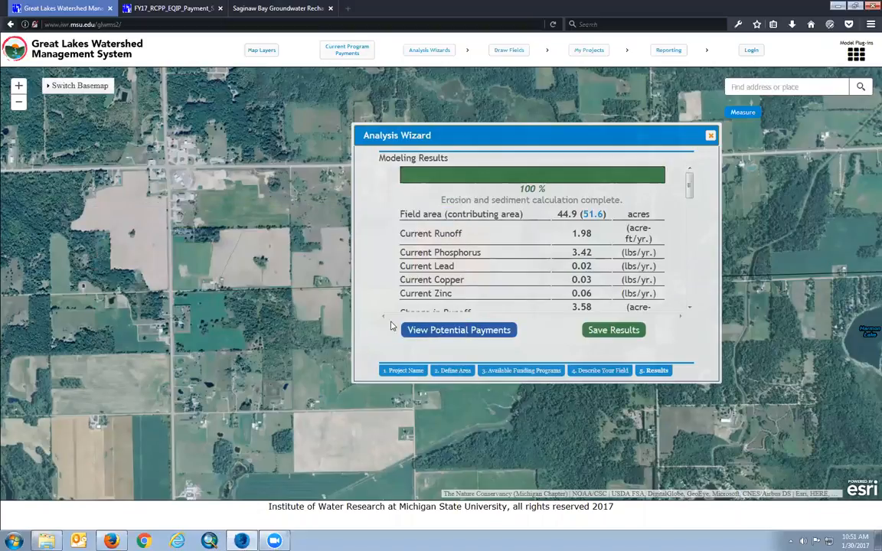
# - Log in with the account username and password so that the modeling results can be saved
pyautogui.click(613, 330)
pyautogui.click(600, 343)
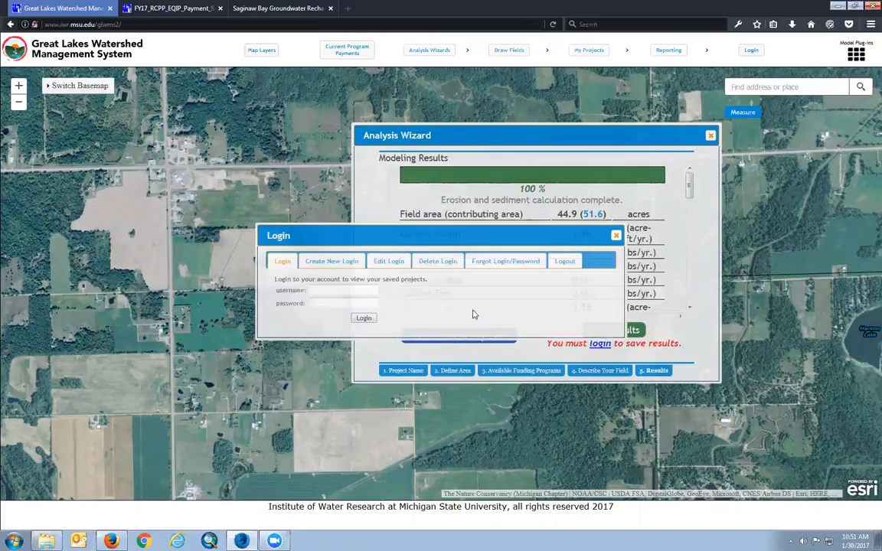
pyautogui.click(353, 288)
pyautogui.press('Tab')
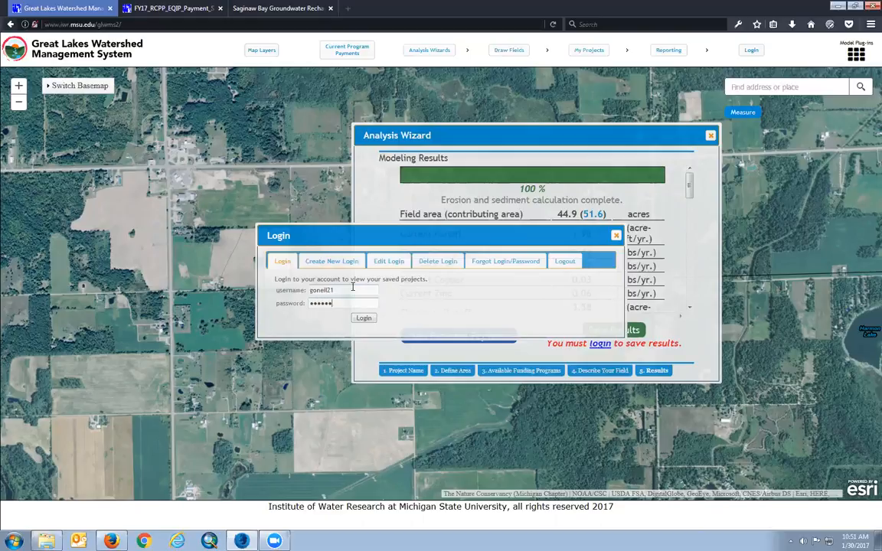
pyautogui.click(363, 317)
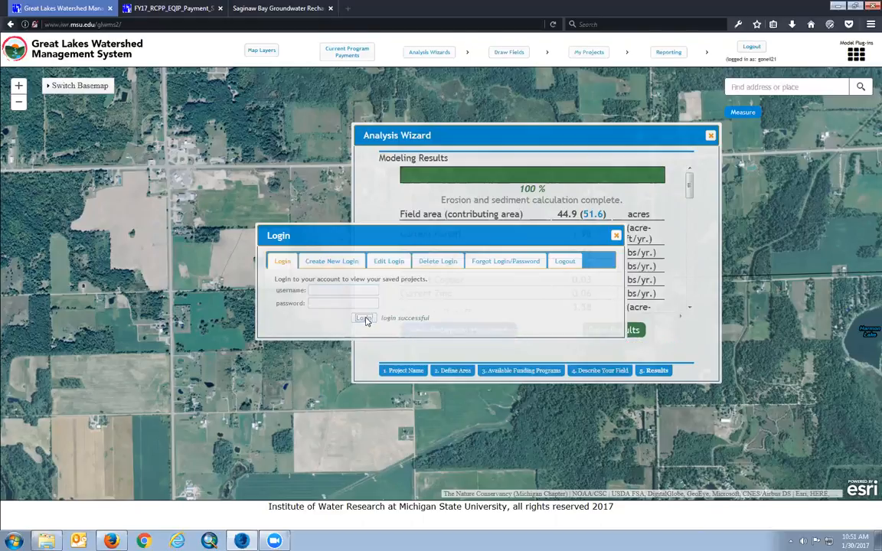
pyautogui.click(617, 237)
# - Start saving the results to Demo Project as Demo Simulation 1 and show the optional simulation details
pyautogui.click(615, 332)
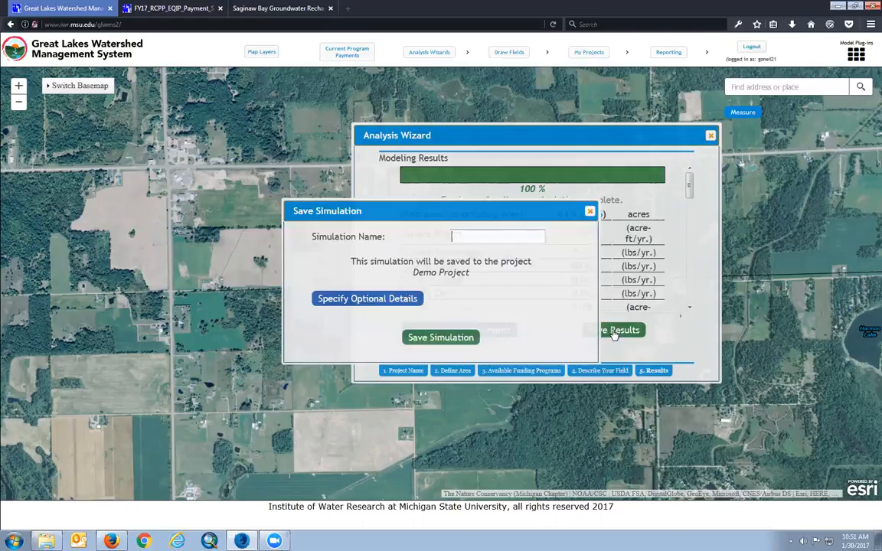
pyautogui.write('Demo Simulation 1')
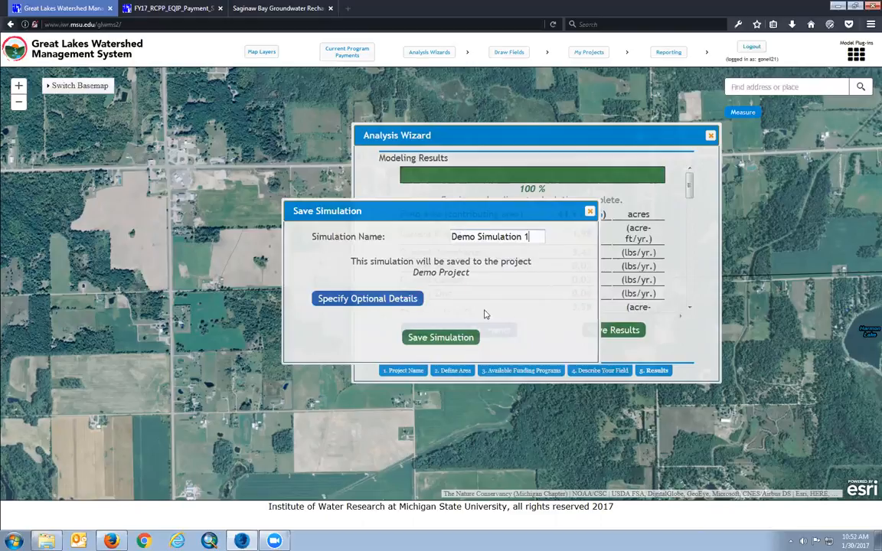
pyautogui.click(365, 303)
pyautogui.moveTo(434, 209); pyautogui.dragTo(373, 121)
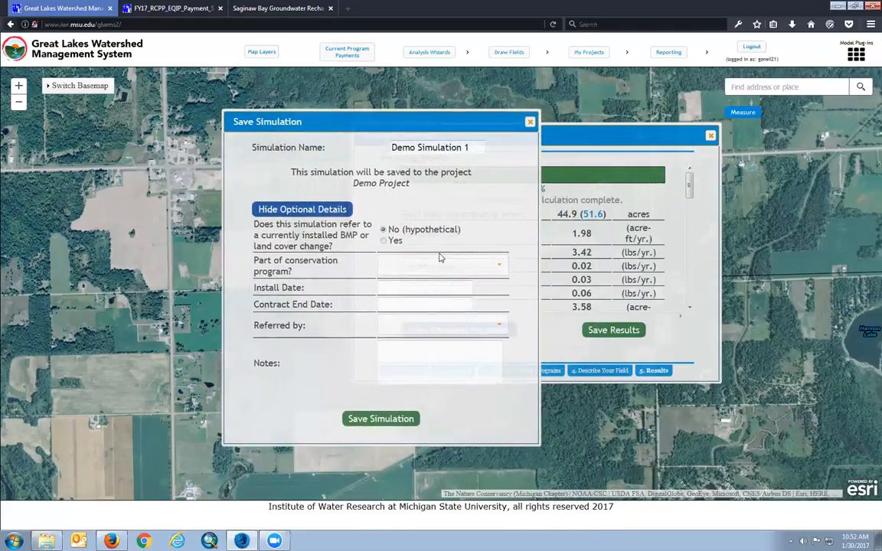
# - Mark the simulation as currently installed, under SBW RCPP and referred by NRCS/conservation district, save it and close the Analysis Wizard
pyautogui.click(384, 240)
pyautogui.click(500, 266)
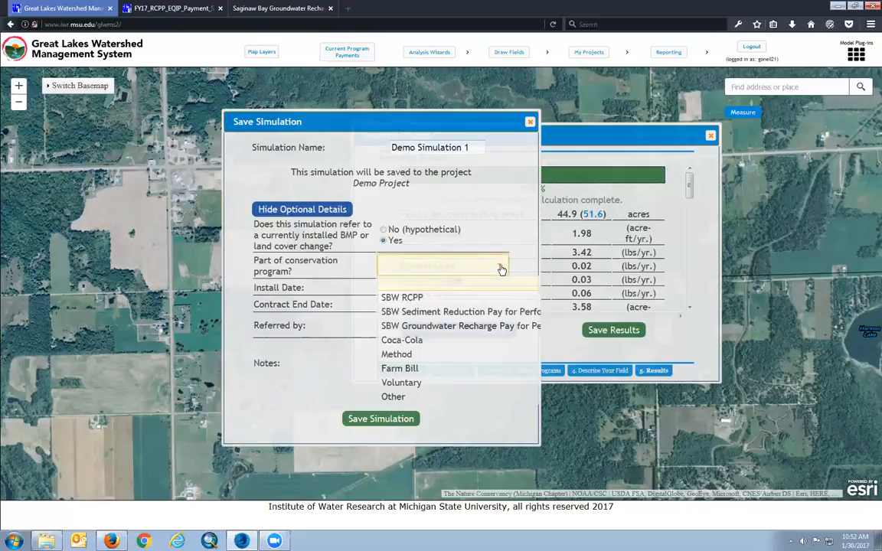
pyautogui.click(449, 299)
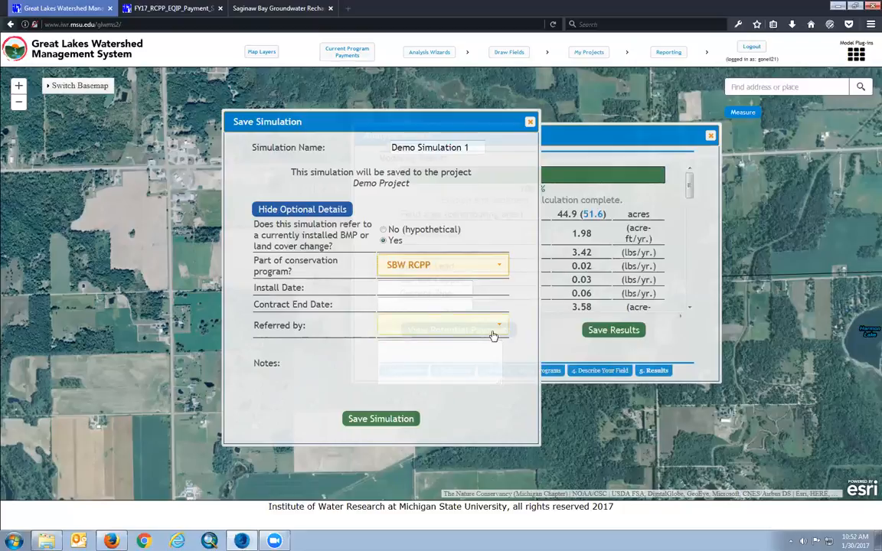
pyautogui.click(499, 329)
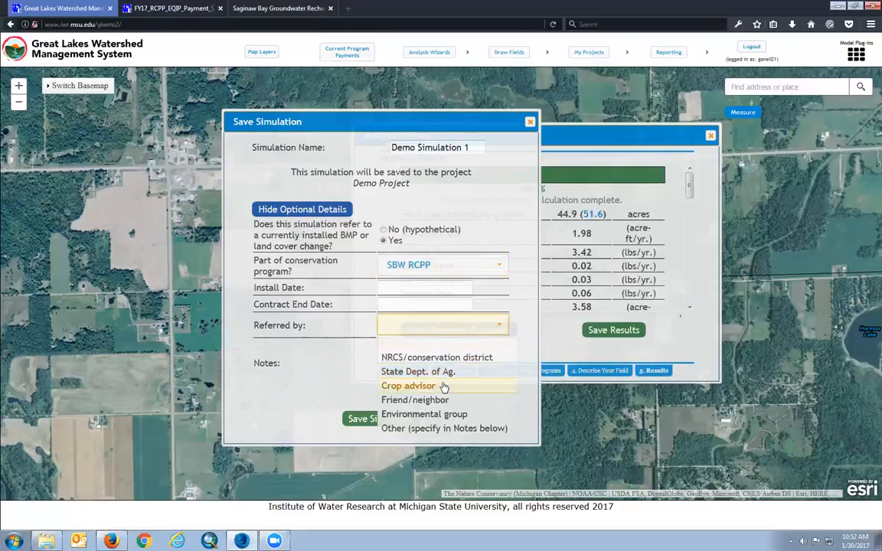
pyautogui.click(442, 359)
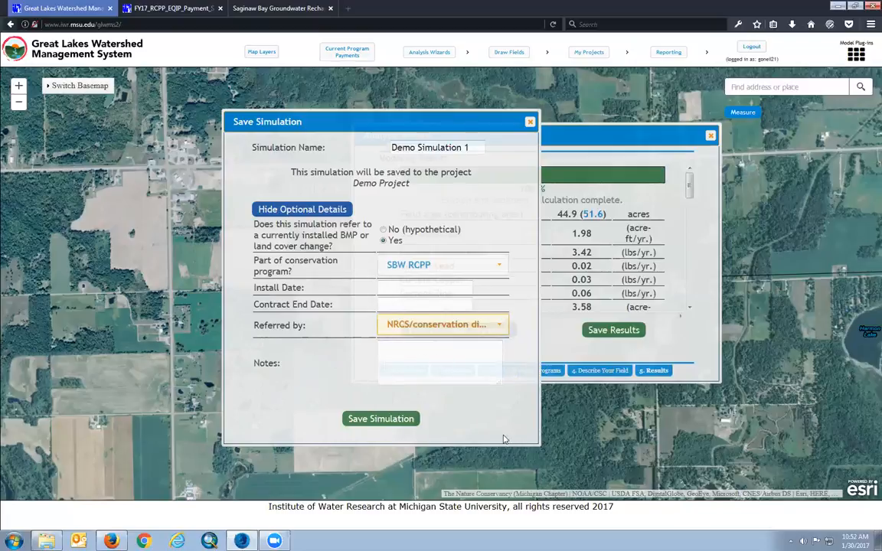
pyautogui.click(396, 421)
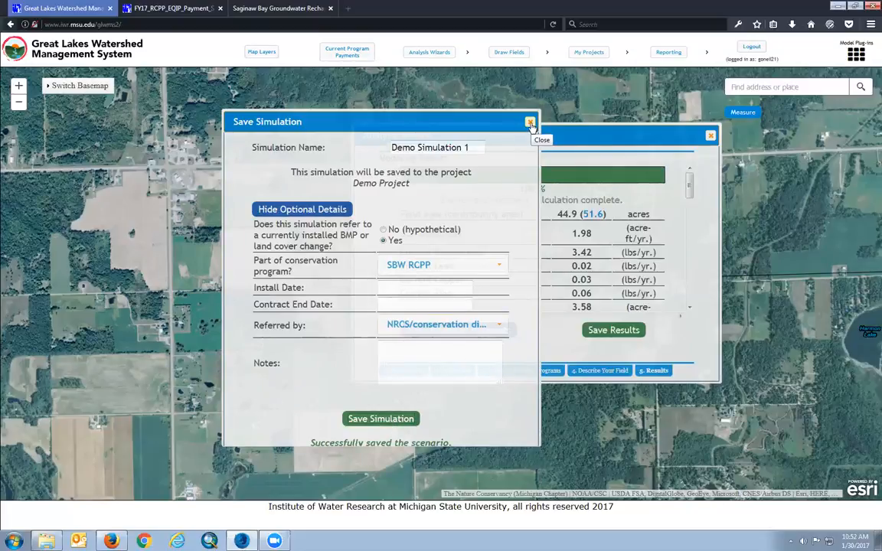
pyautogui.click(530, 123)
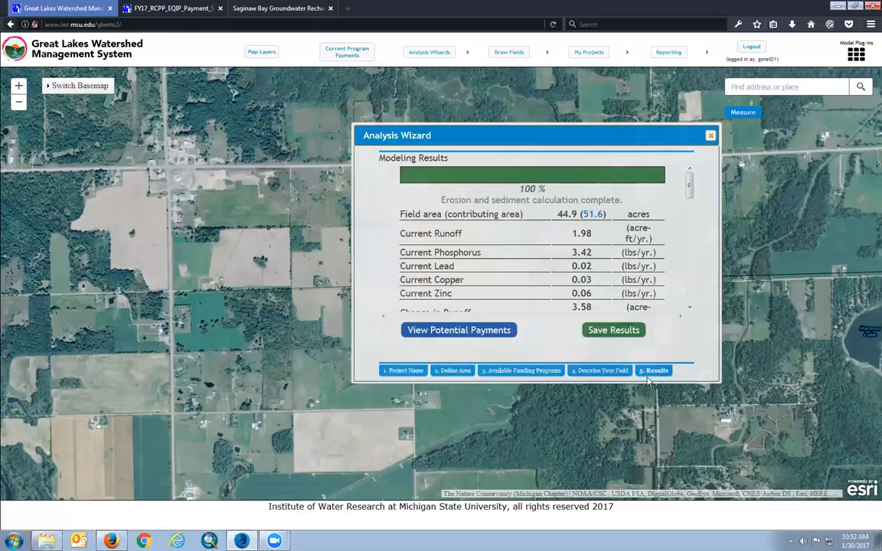
pyautogui.click(710, 137)
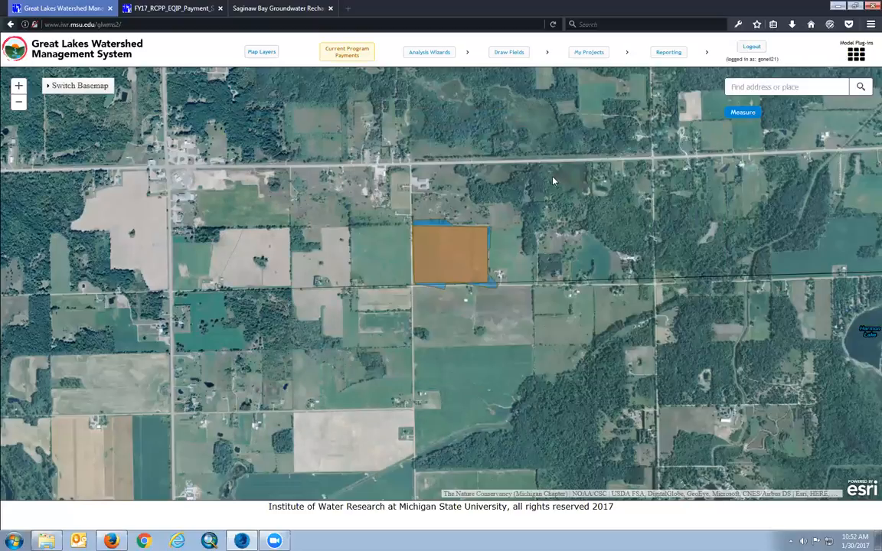
# - Clear the browser's history, cookies, cache and active logins for the time range Everything, and reload the watershed management site
pyautogui.click(179, 25)
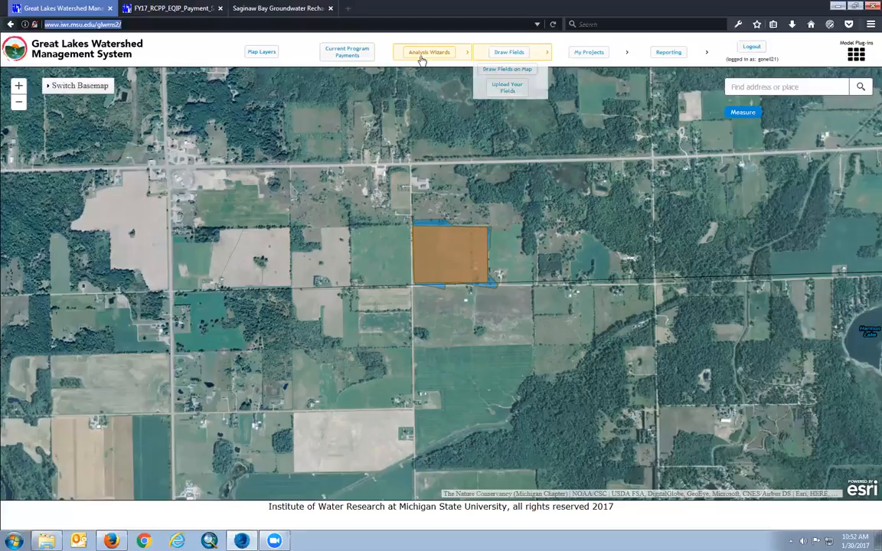
pyautogui.moveTo(425, 60)
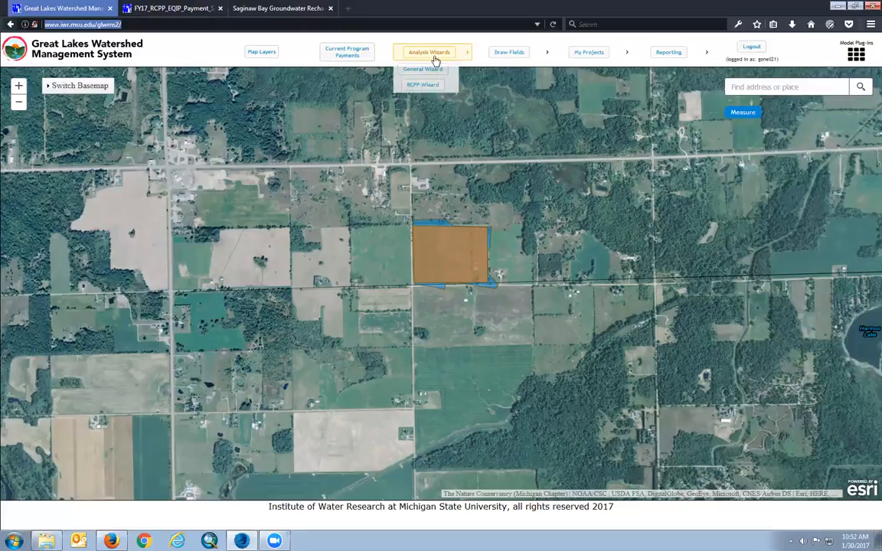
pyautogui.hotkey('ctrl', 'shift', 'Delete')
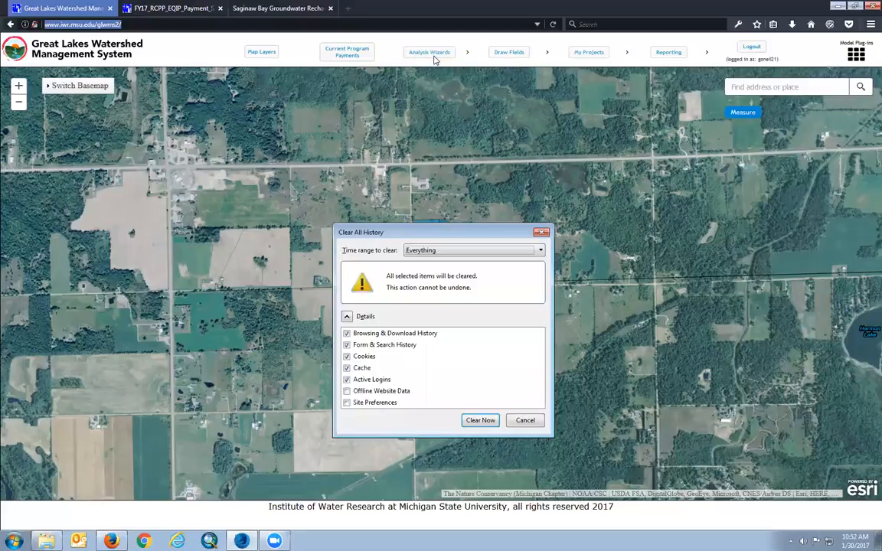
pyautogui.press('Return')
pyautogui.click(206, 26)
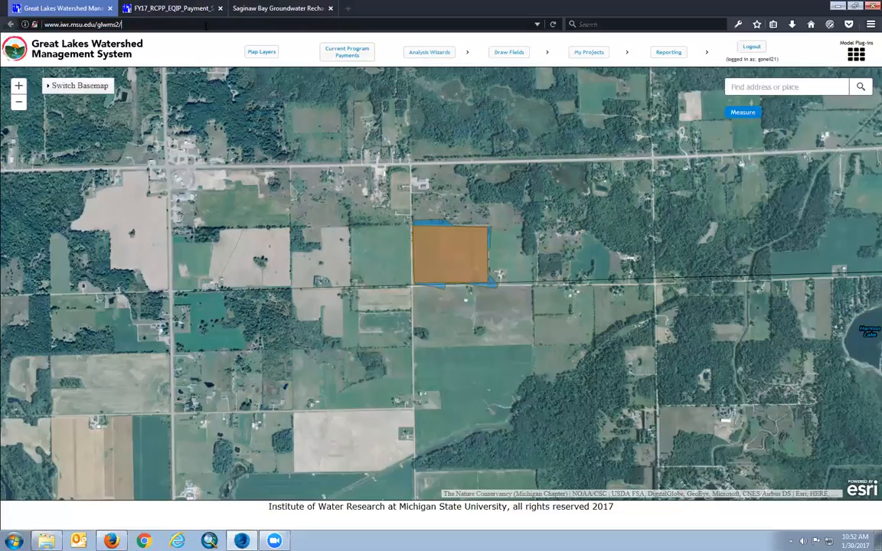
pyautogui.press('Return')
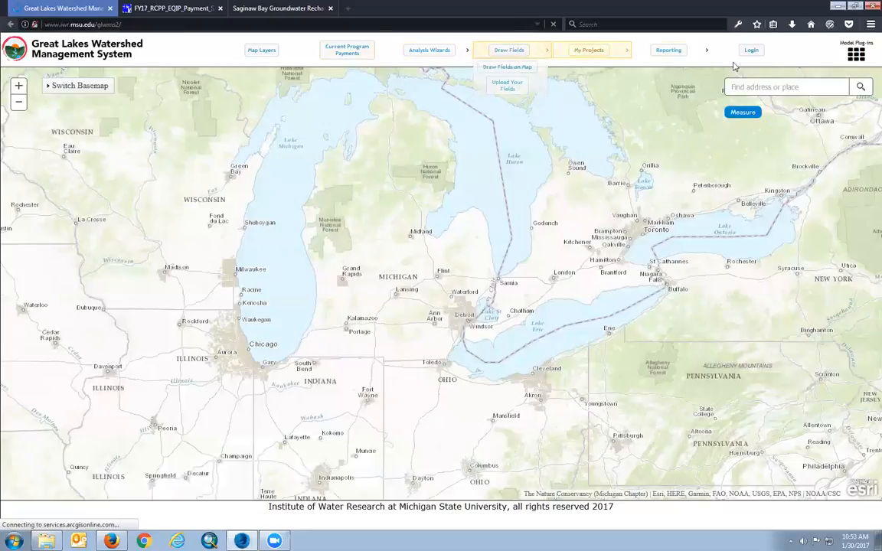
# - Log back in to the watershed management system with the account username and password
pyautogui.click(753, 51)
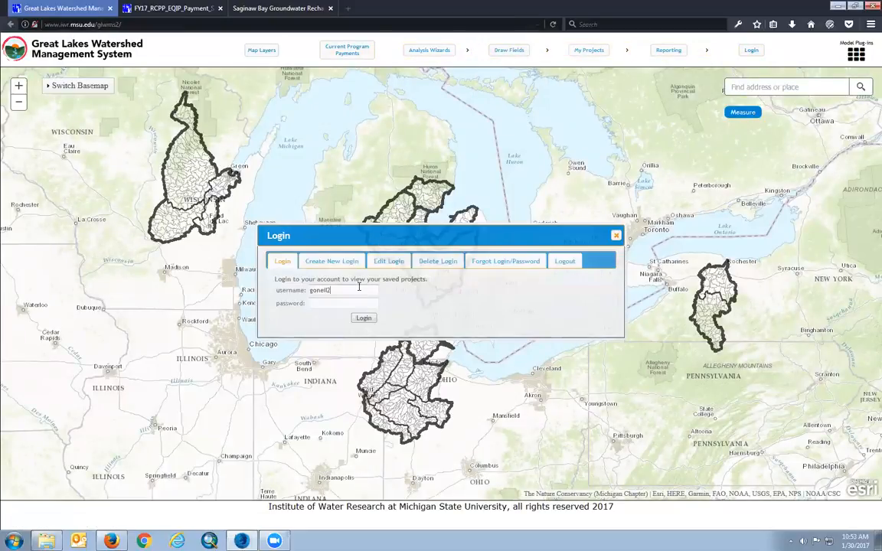
pyautogui.press('Tab')
pyautogui.write('********')
pyautogui.click(361, 317)
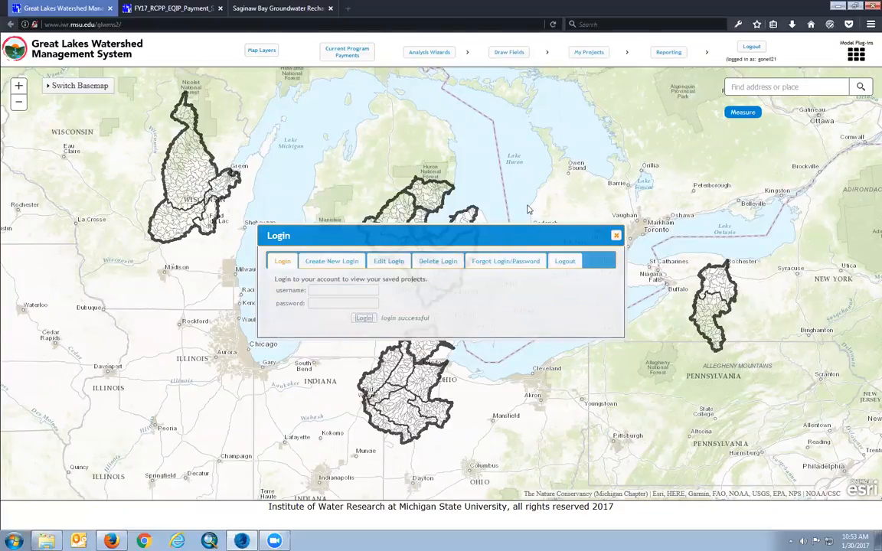
pyautogui.click(617, 238)
# - Look at the tool for drawing fields on the map and close it without drawing a field
pyautogui.moveTo(506, 55)
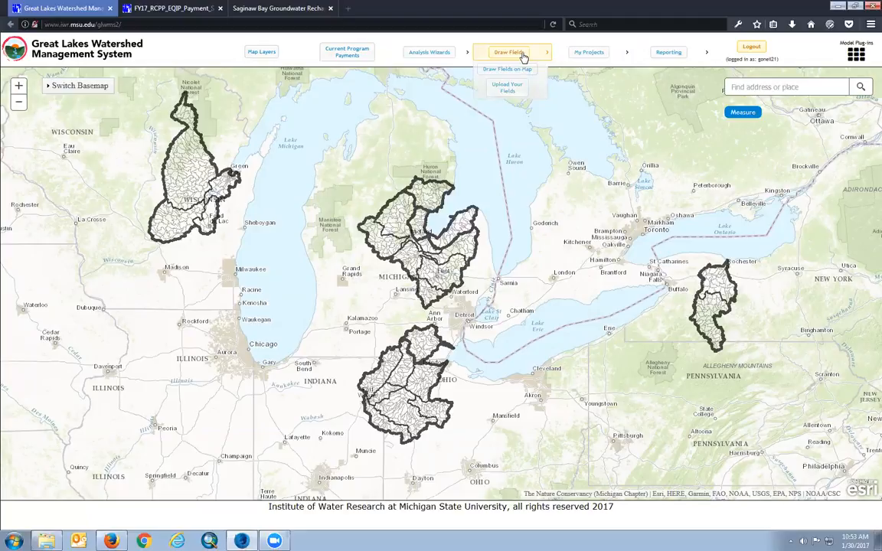
pyautogui.scroll(1, 445, 264)
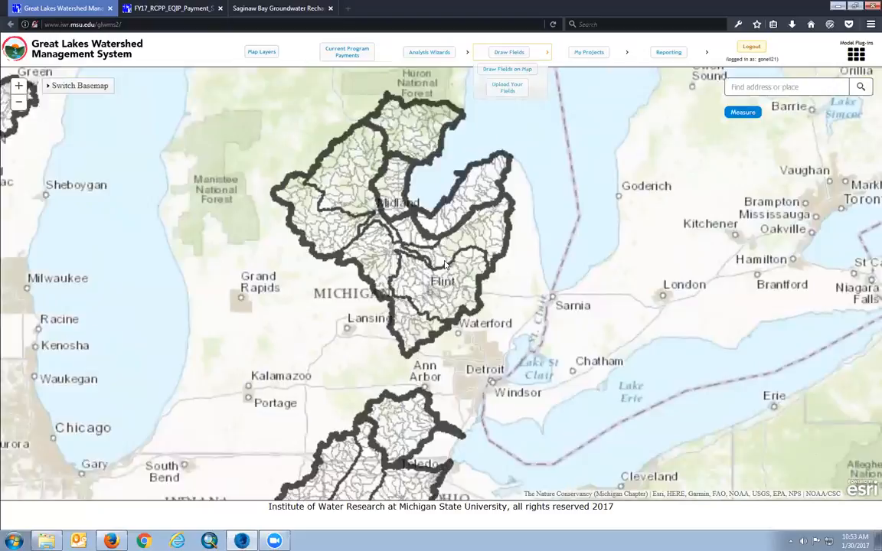
pyautogui.scroll(3, 445, 263)
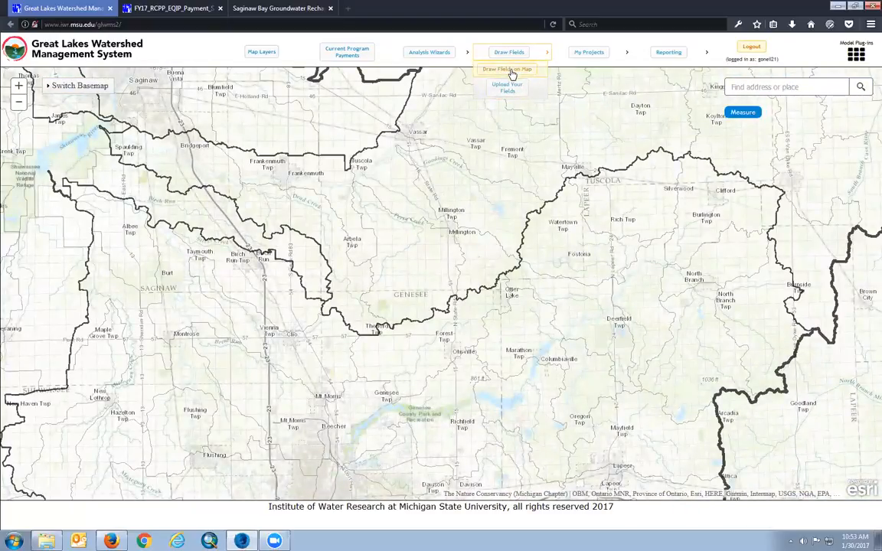
pyautogui.click(511, 73)
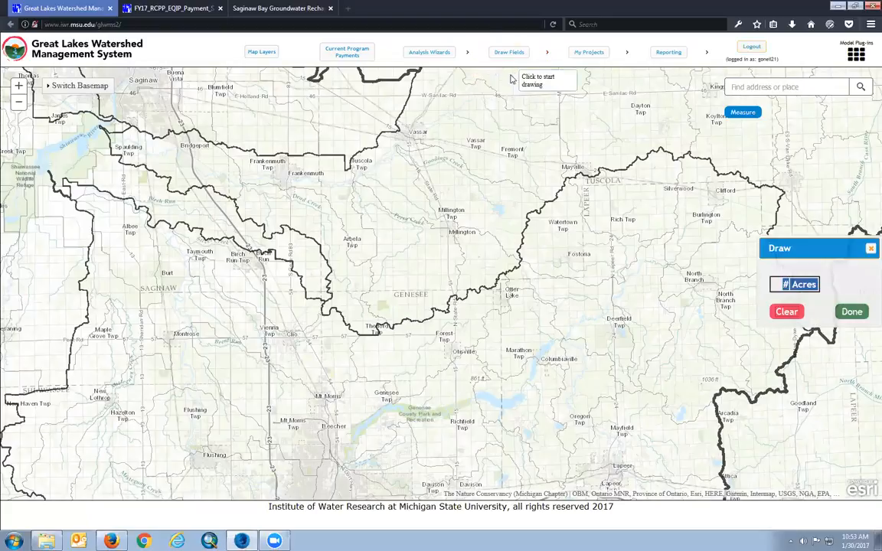
pyautogui.moveTo(798, 254); pyautogui.dragTo(624, 151)
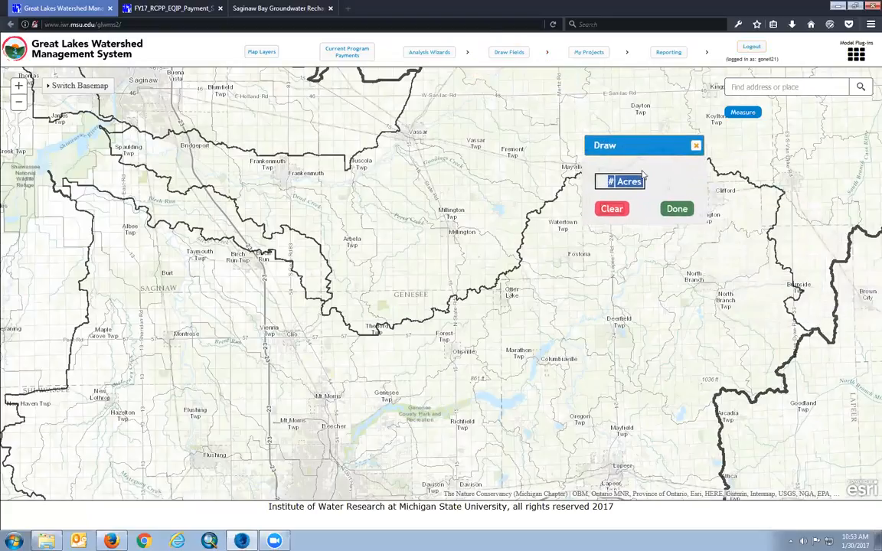
pyautogui.click(696, 147)
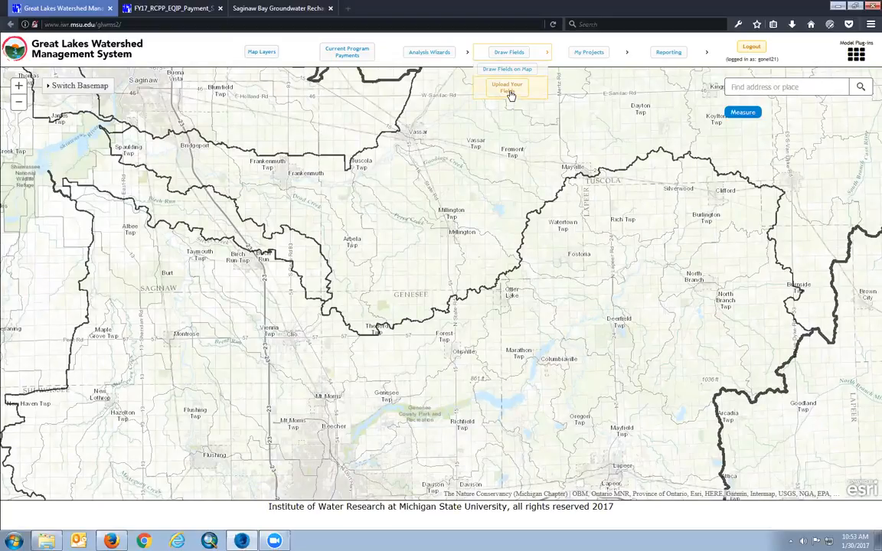
# - Start the Upload Your Fields wizard and load the zipped Export_Output shapefile from the GLWMS folder under Documents > IWR
pyautogui.click(507, 90)
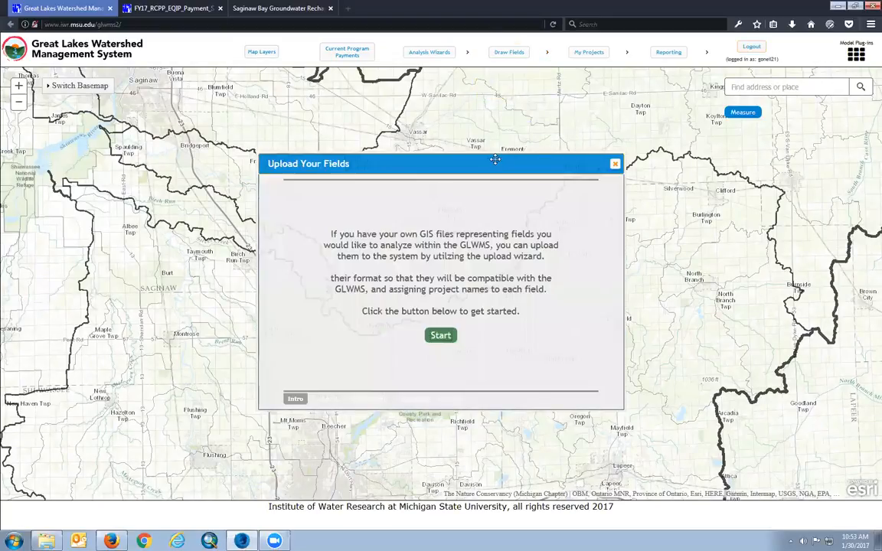
pyautogui.moveTo(482, 168); pyautogui.dragTo(467, 122)
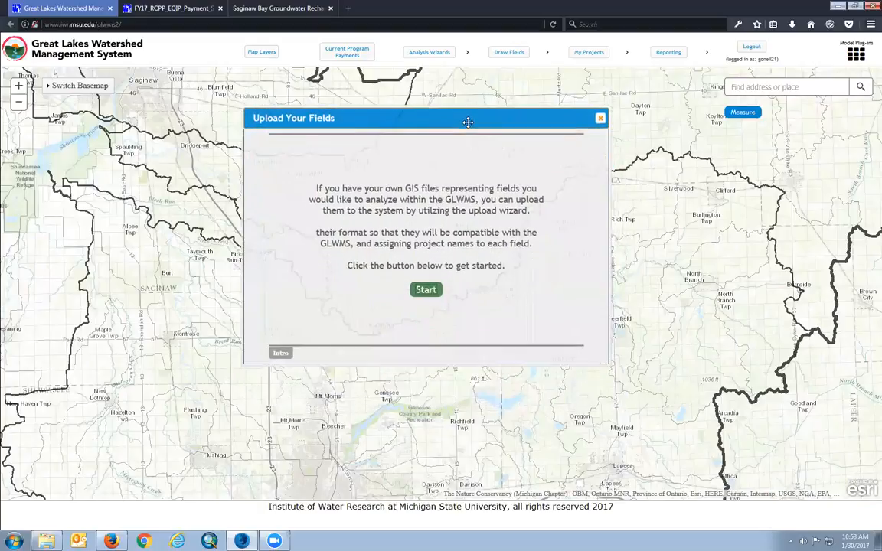
pyautogui.click(427, 292)
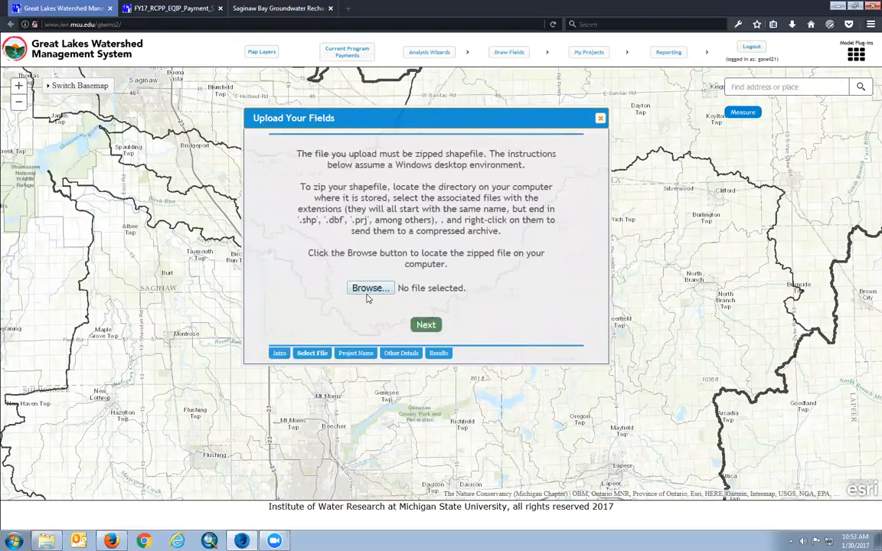
pyautogui.click(371, 289)
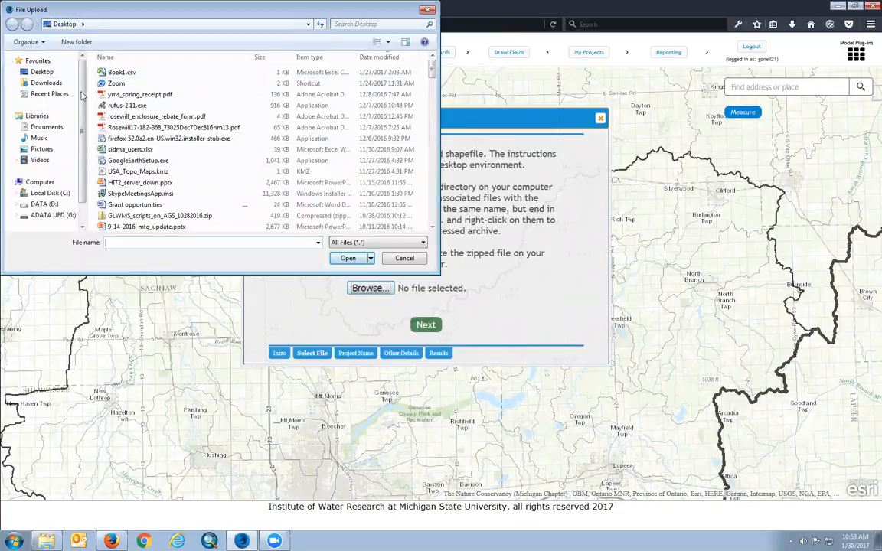
pyautogui.click(60, 128)
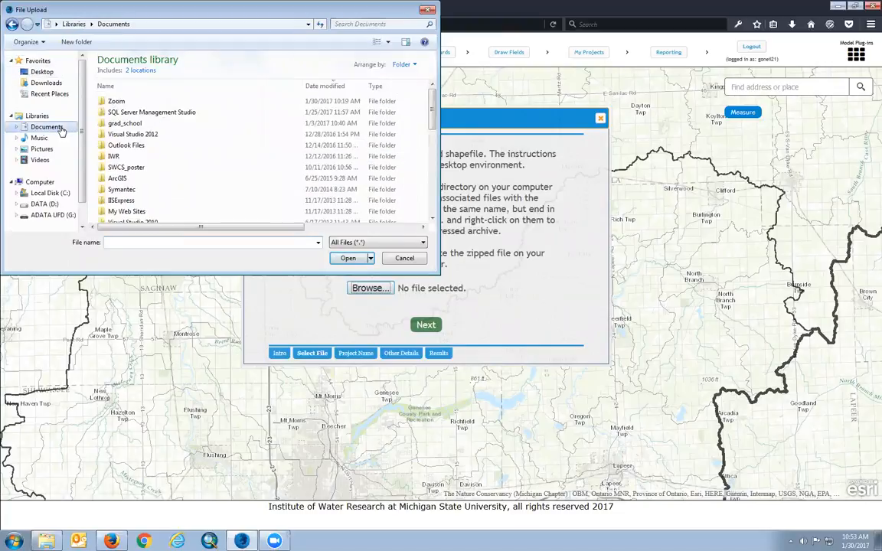
pyautogui.doubleClick(126, 156)
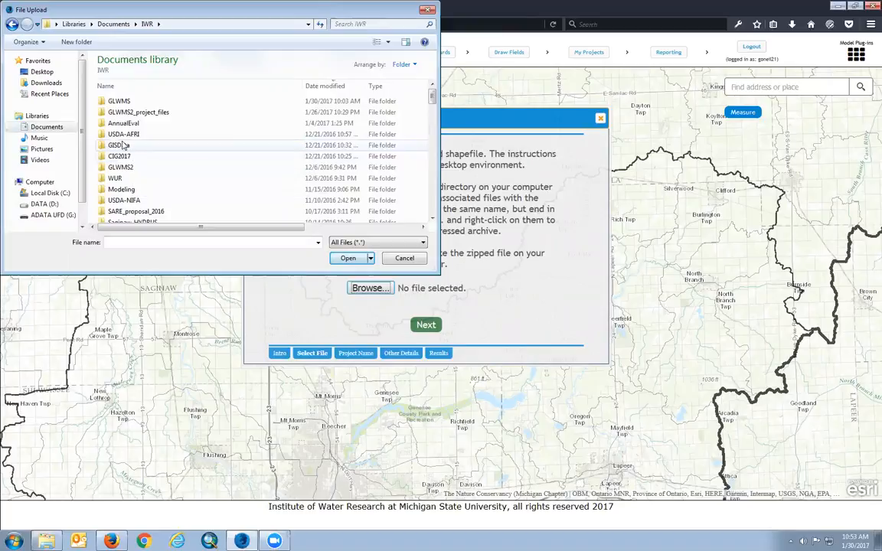
pyautogui.doubleClick(122, 101)
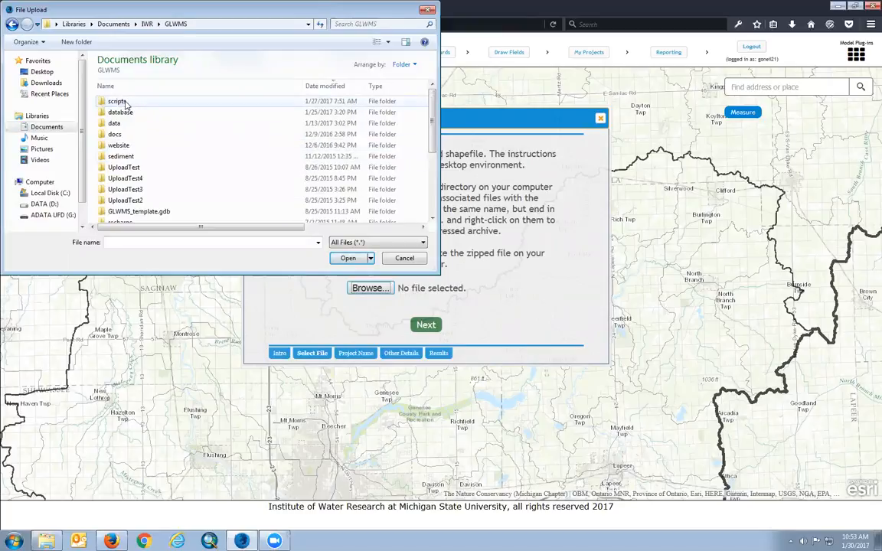
pyautogui.scroll(-2, 151, 147)
pyautogui.scroll(-1, 150, 147)
pyautogui.doubleClick(131, 129)
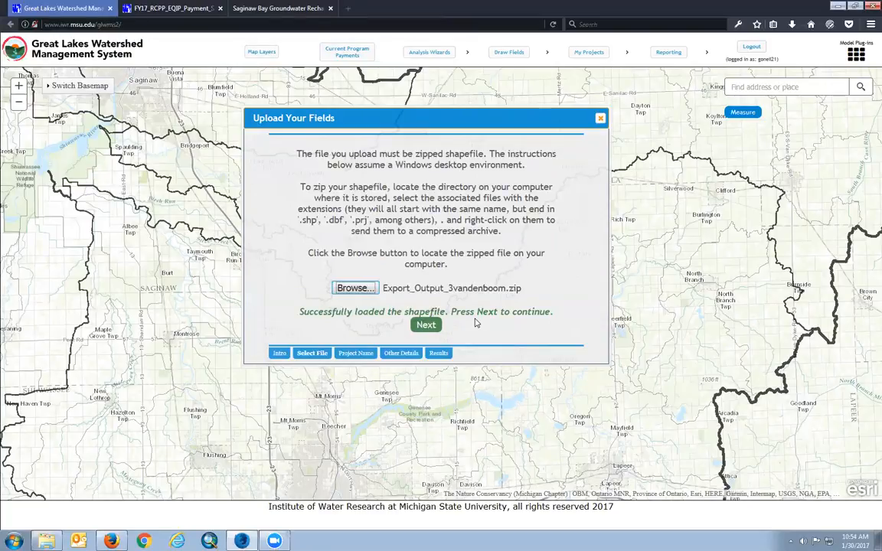
pyautogui.click(426, 325)
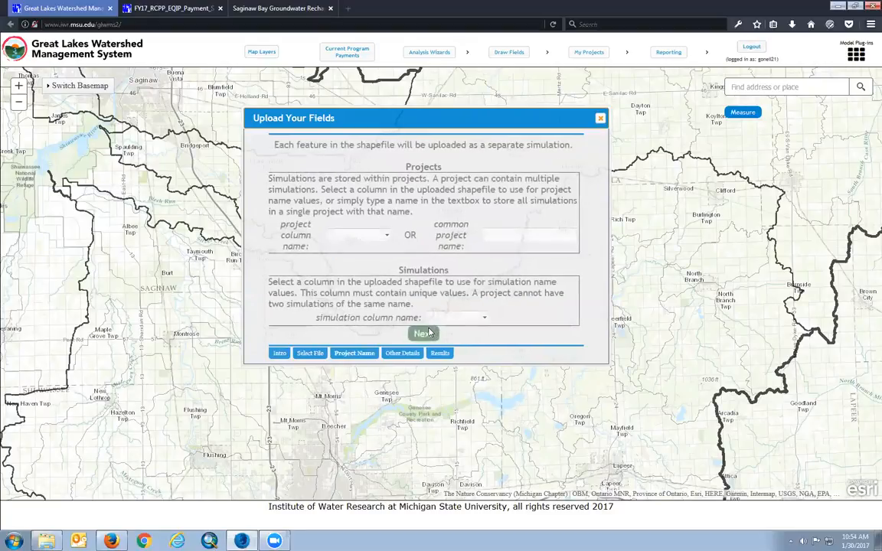
# - Set the common project name for all uploaded simulations to Upload Demo 1
pyautogui.click(509, 236)
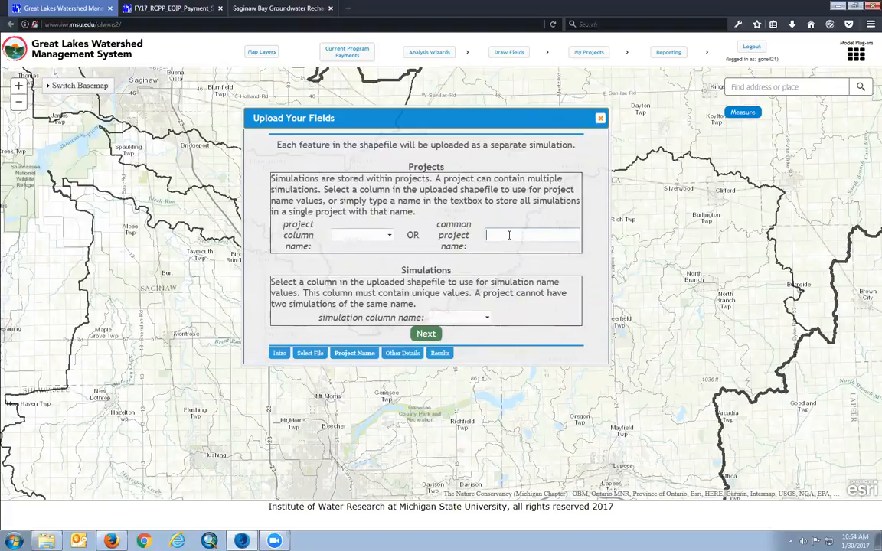
pyautogui.click(389, 235)
pyautogui.moveTo(389, 267)
pyautogui.mouseDown()
pyautogui.moveTo(387, 341)
pyautogui.moveTo(388, 253)
pyautogui.mouseUp()
pyautogui.click(508, 230)
pyautogui.write('mo 1')
# - Choose the FID column of the shapefile for the simulation names and continue to the other details
pyautogui.click(457, 317)
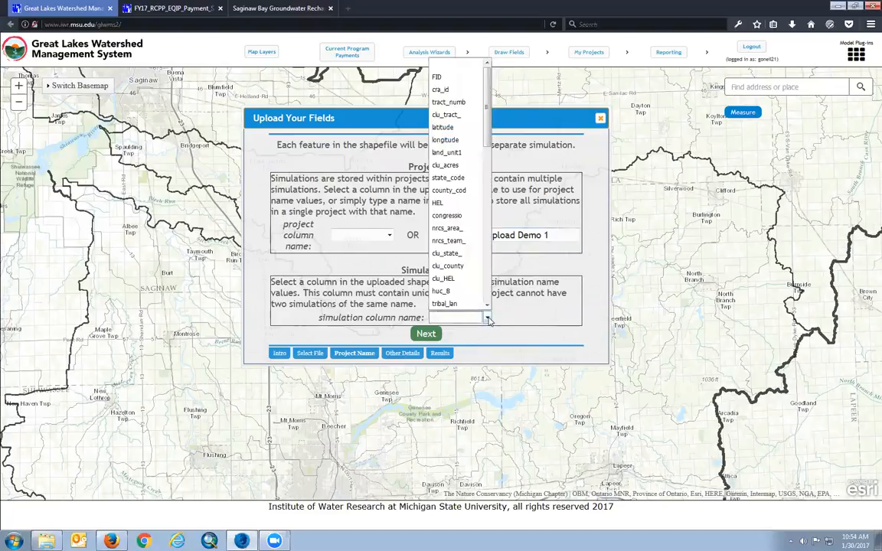
pyautogui.moveTo(490, 86); pyautogui.dragTo(483, 219)
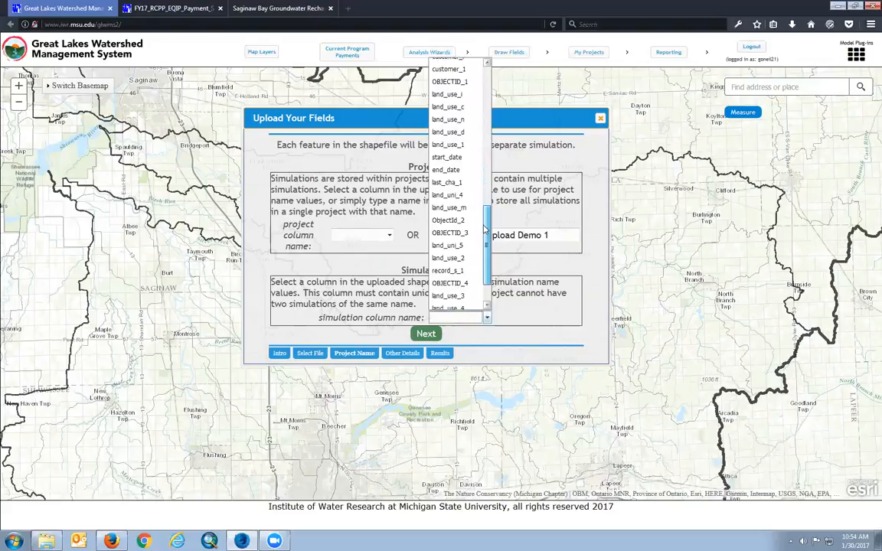
pyautogui.moveTo(494, 167); pyautogui.dragTo(497, 71)
pyautogui.click(450, 78)
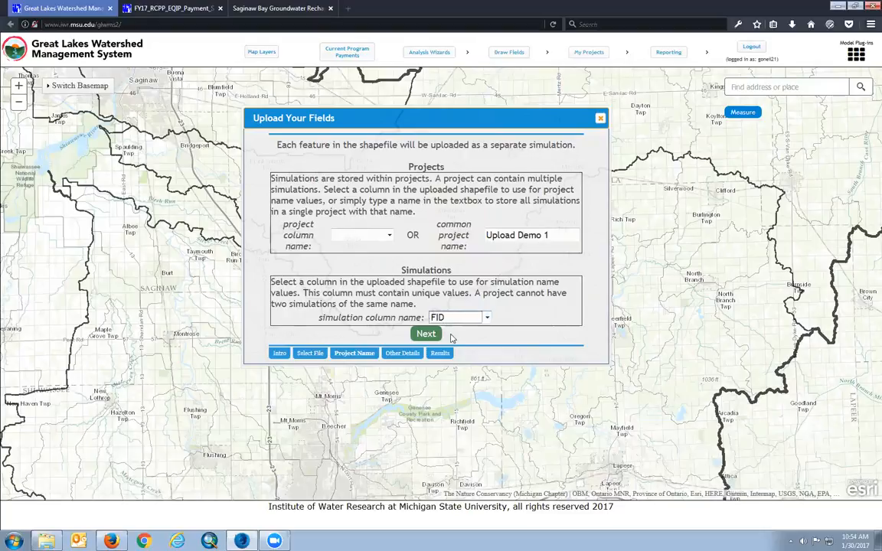
pyautogui.click(427, 334)
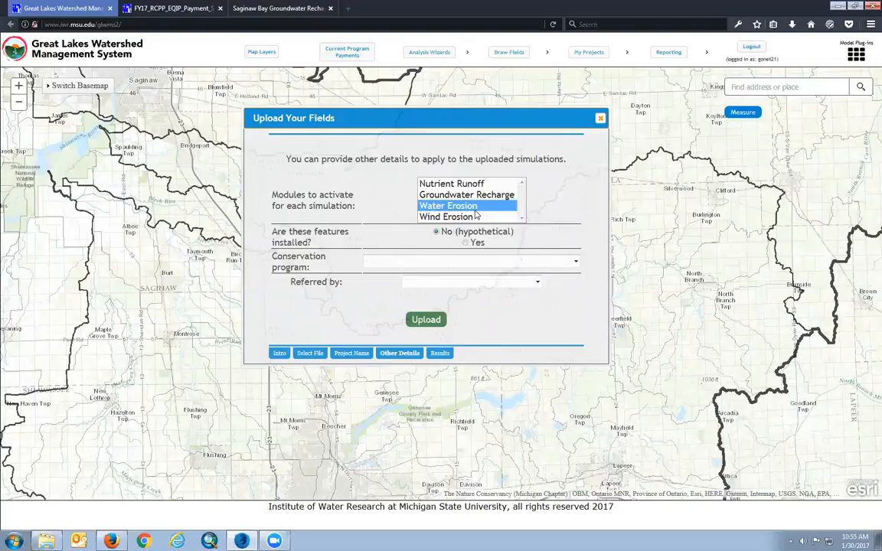
# - Mark the features as installed, under SBW RCPP and referred by Crop advisor, and upload the fields with the Water Erosion module
pyautogui.click(464, 243)
pyautogui.click(572, 261)
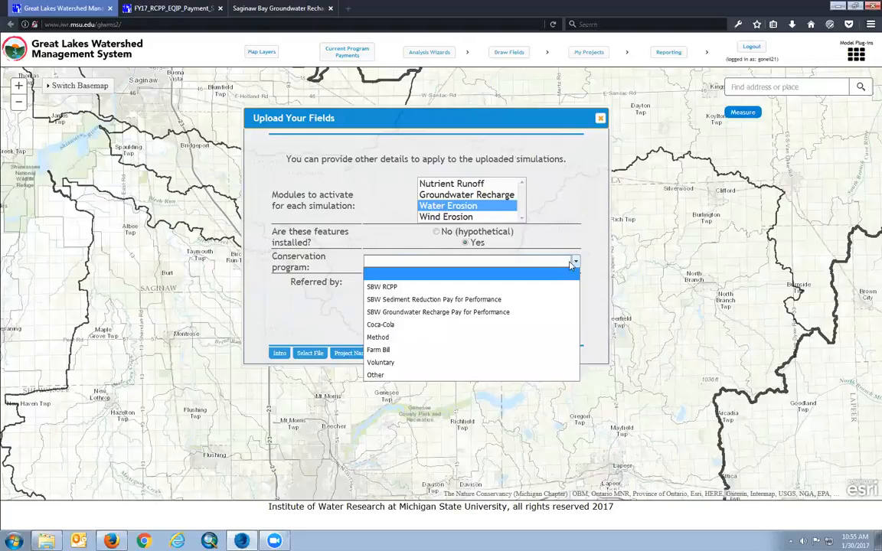
pyautogui.click(462, 288)
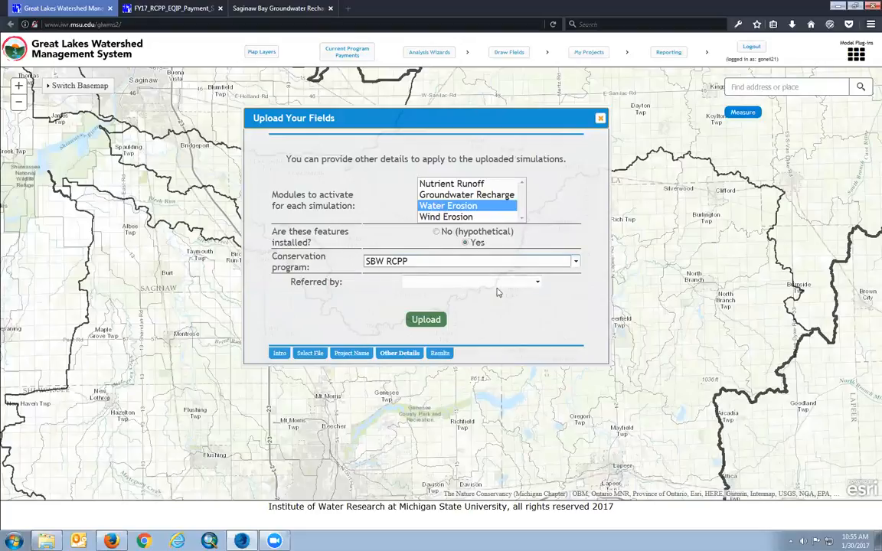
pyautogui.click(537, 283)
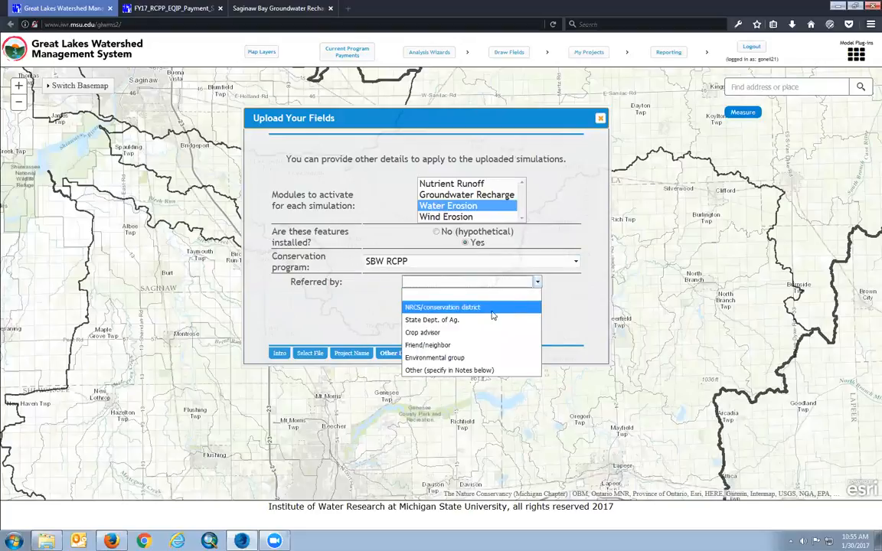
pyautogui.click(456, 333)
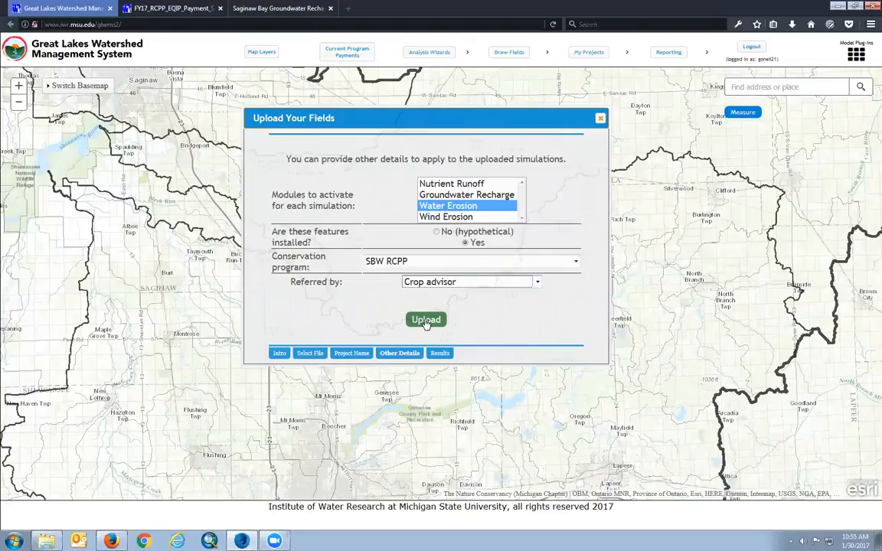
pyautogui.click(425, 321)
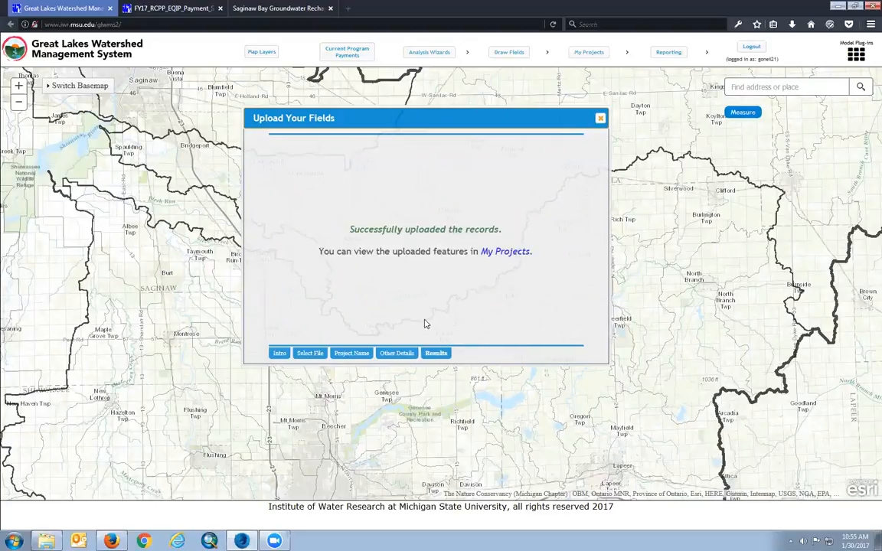
# - Review the uploaded simulations of project Upload Demo 1 in My Projects, and close the project and upload dialogs
pyautogui.click(506, 252)
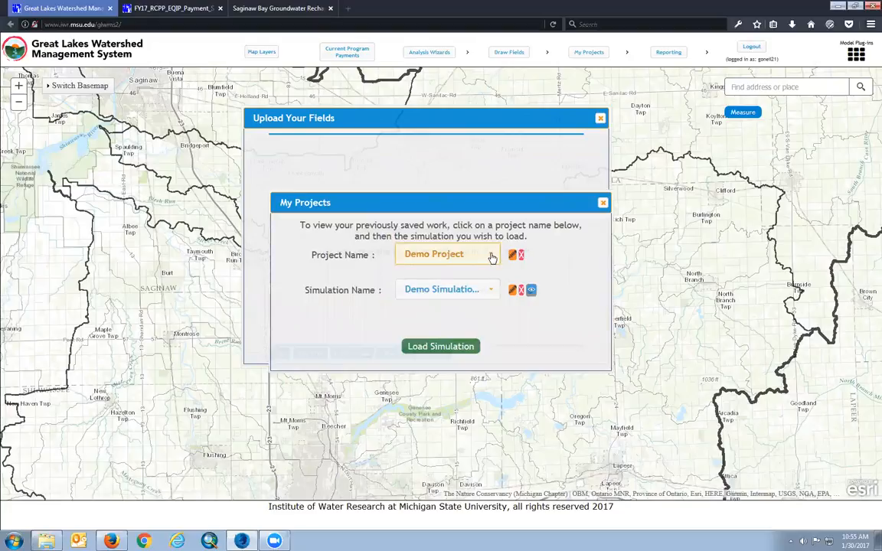
pyautogui.click(490, 256)
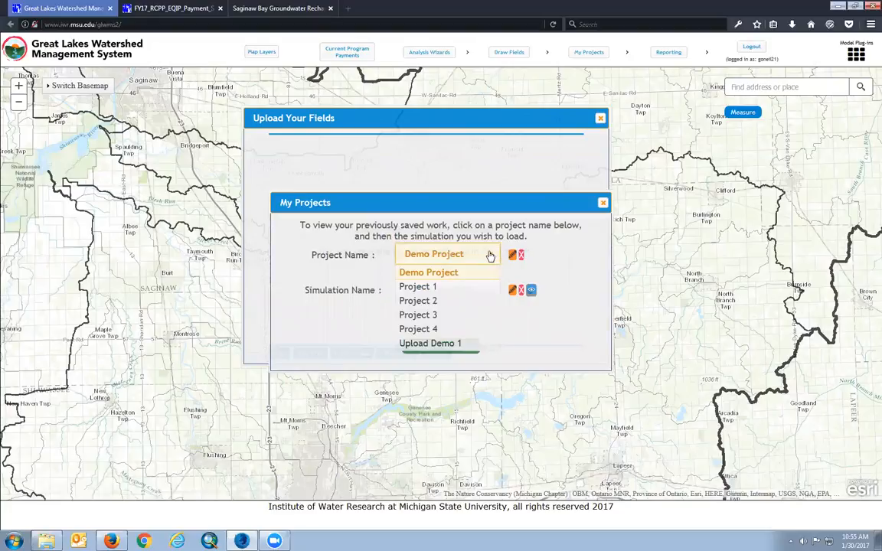
pyautogui.click(437, 343)
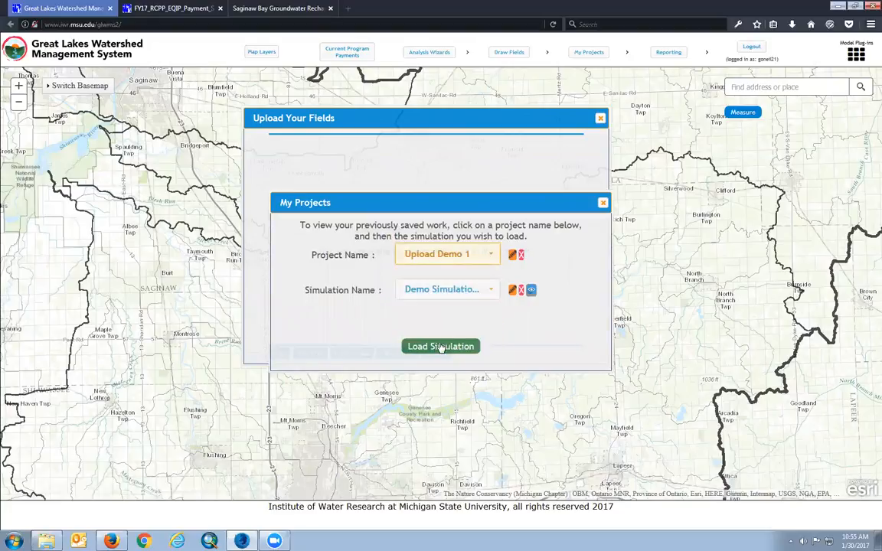
pyautogui.click(494, 290)
pyautogui.moveTo(496, 318)
pyautogui.mouseDown()
pyautogui.moveTo(495, 345)
pyautogui.moveTo(498, 312)
pyautogui.mouseUp()
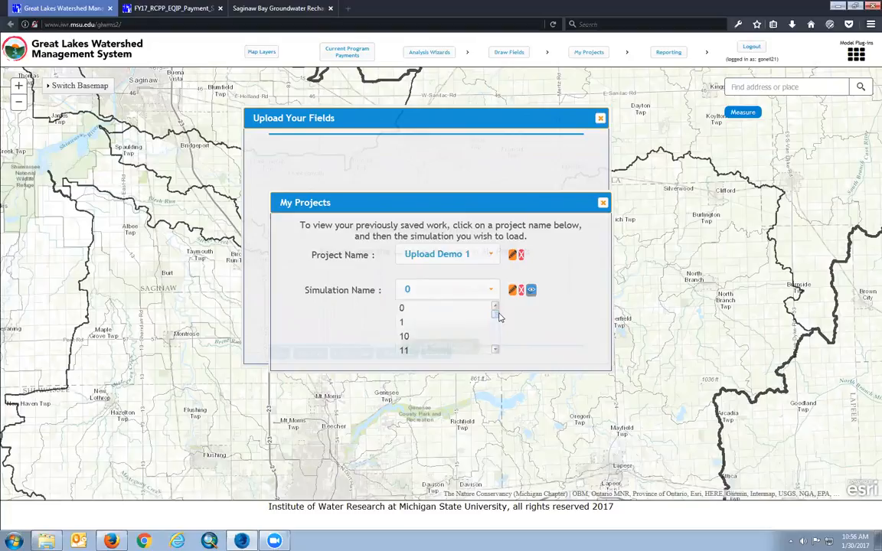
pyautogui.click(603, 203)
pyautogui.click(603, 203)
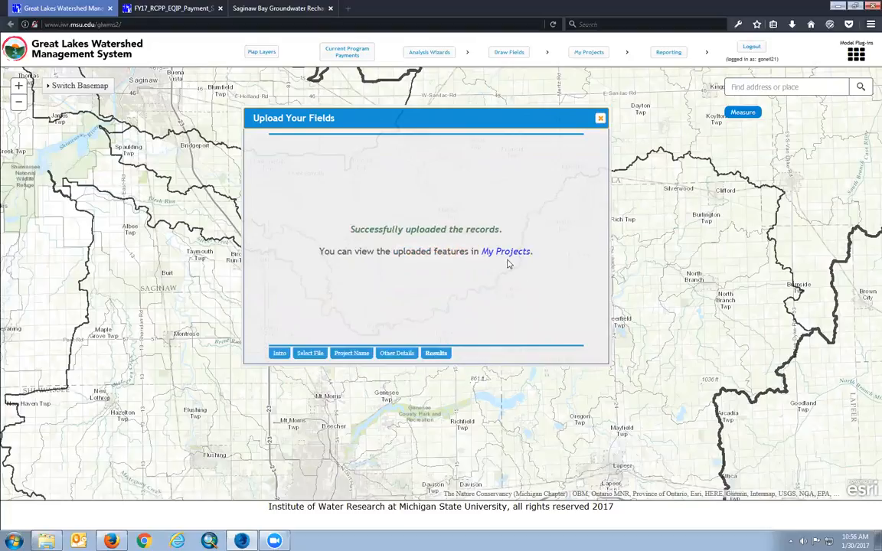
pyautogui.click(599, 120)
# - Start a batch run of saved simulations and proceed past its introduction
pyautogui.moveTo(513, 59)
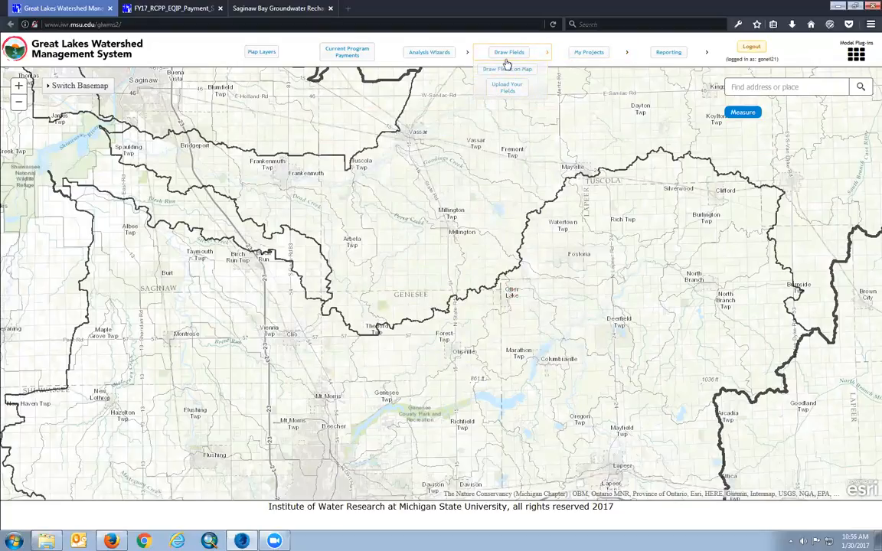
pyautogui.moveTo(582, 61)
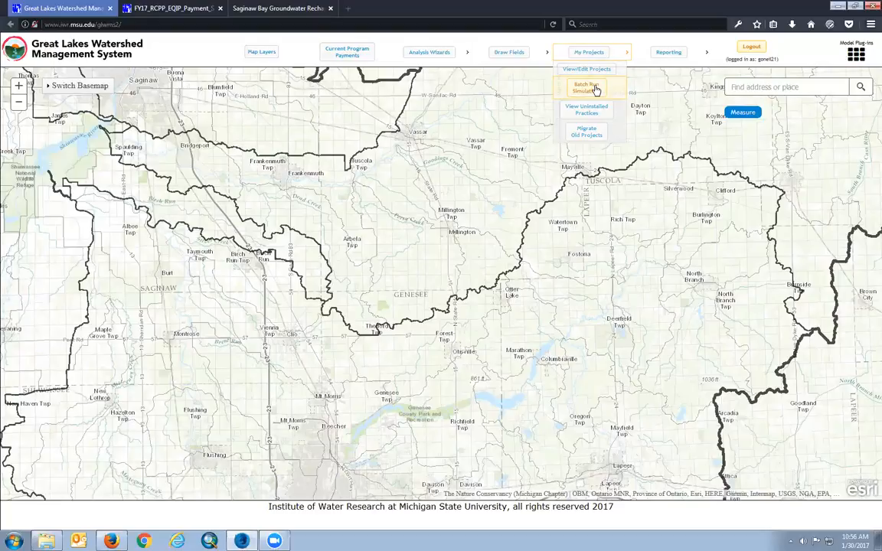
pyautogui.click(594, 89)
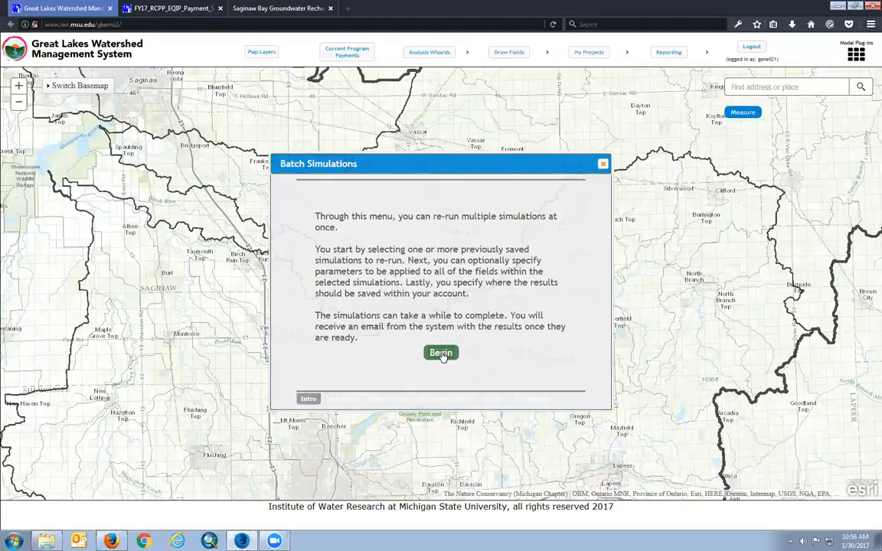
pyautogui.click(441, 354)
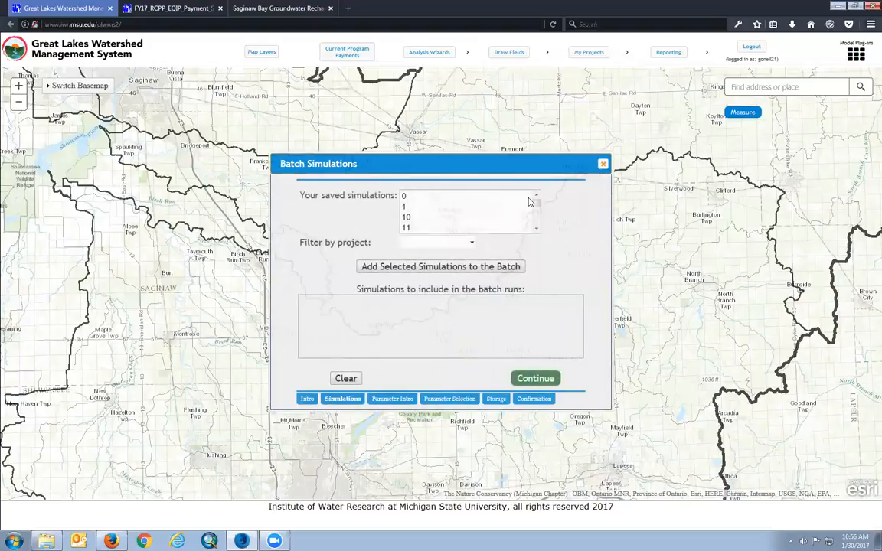
# - Browse the saved simulations available for the batch, filtering them by project Upload Demo 1 and by Project 1
pyautogui.click(537, 207)
pyautogui.scroll(-5, 537, 207)
pyautogui.scroll(6, 539, 203)
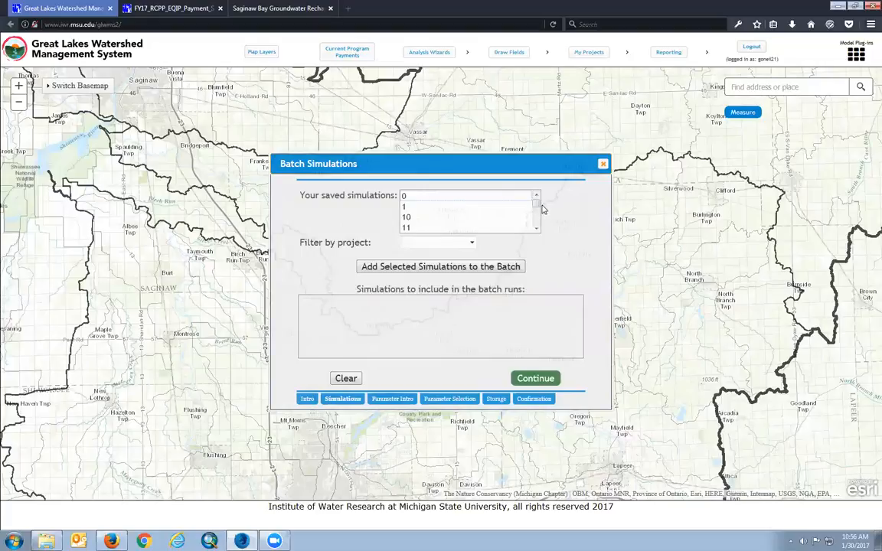
pyautogui.scroll(-2, 536, 210)
pyautogui.scroll(-10, 536, 210)
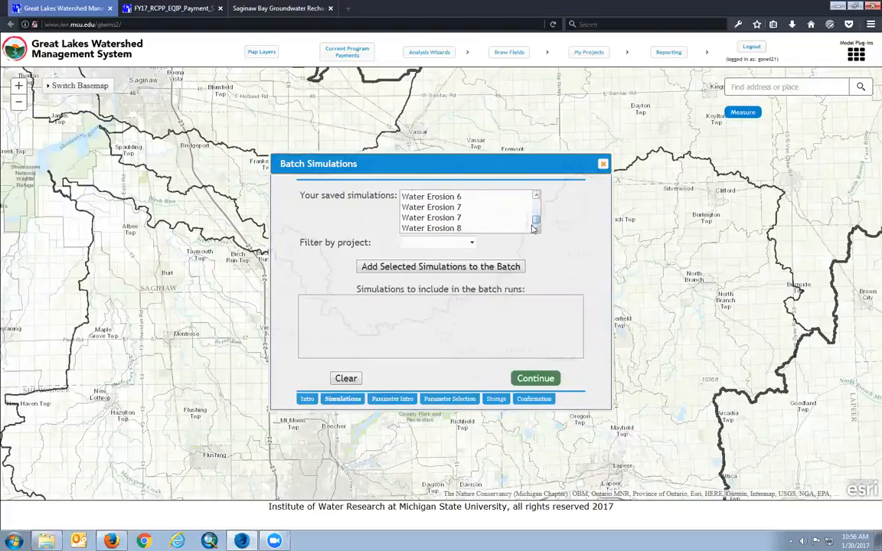
pyautogui.click(436, 242)
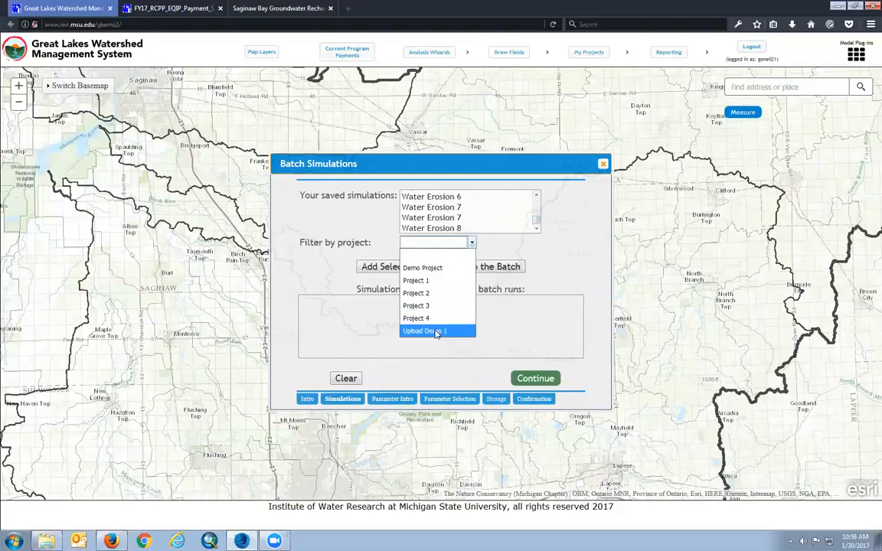
pyautogui.click(432, 332)
pyautogui.moveTo(417, 204); pyautogui.dragTo(417, 212)
pyautogui.click(458, 242)
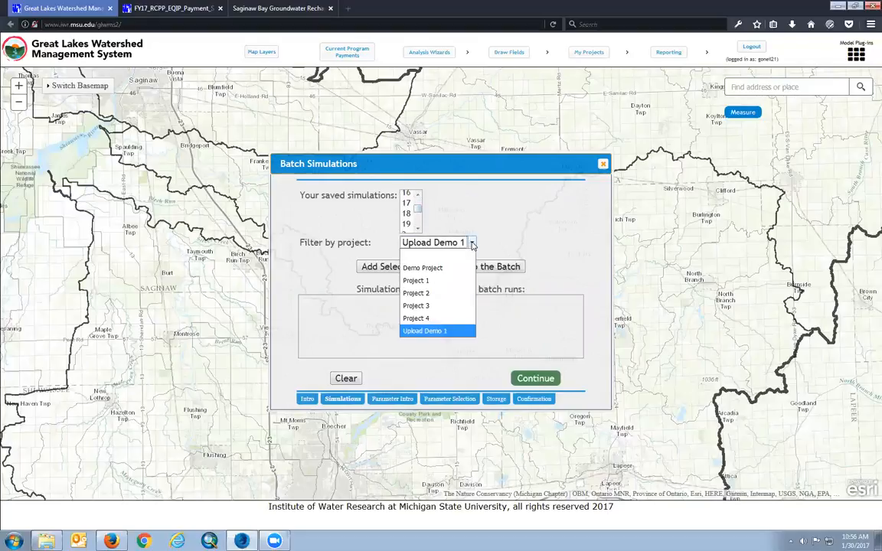
pyautogui.click(421, 281)
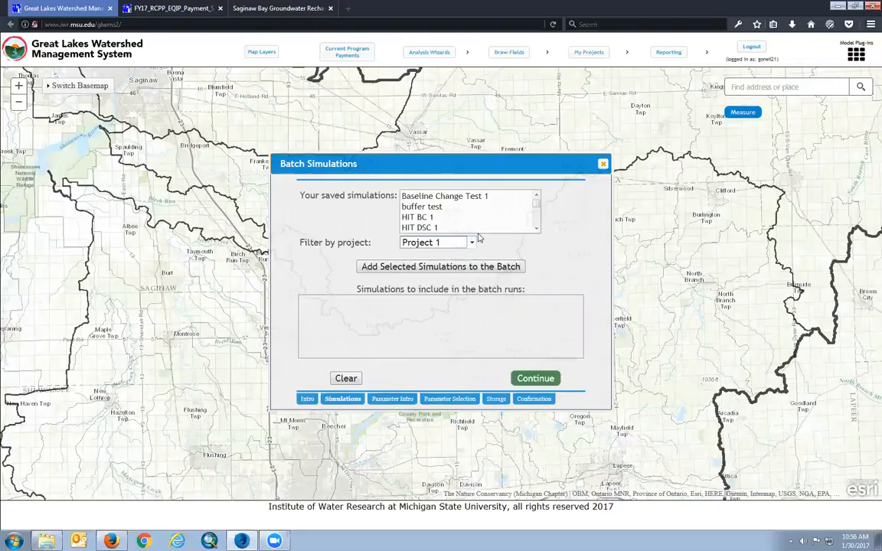
# - Clear the project filter, and add selected saved simulations to the batch before continuing to the parameter introduction
pyautogui.click(442, 243)
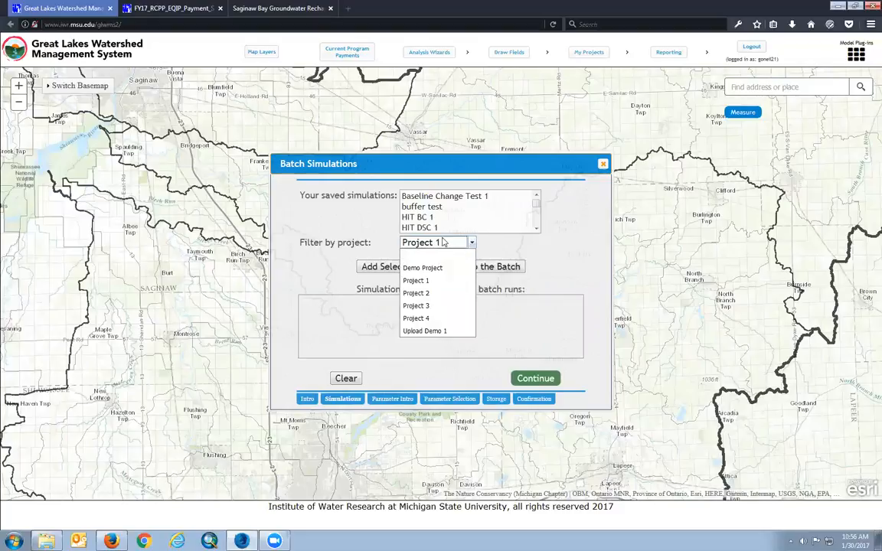
pyautogui.click(448, 253)
pyautogui.moveTo(404, 207); pyautogui.dragTo(429, 269)
pyautogui.click(429, 268)
pyautogui.moveTo(577, 310); pyautogui.dragTo(577, 335)
pyautogui.click(533, 379)
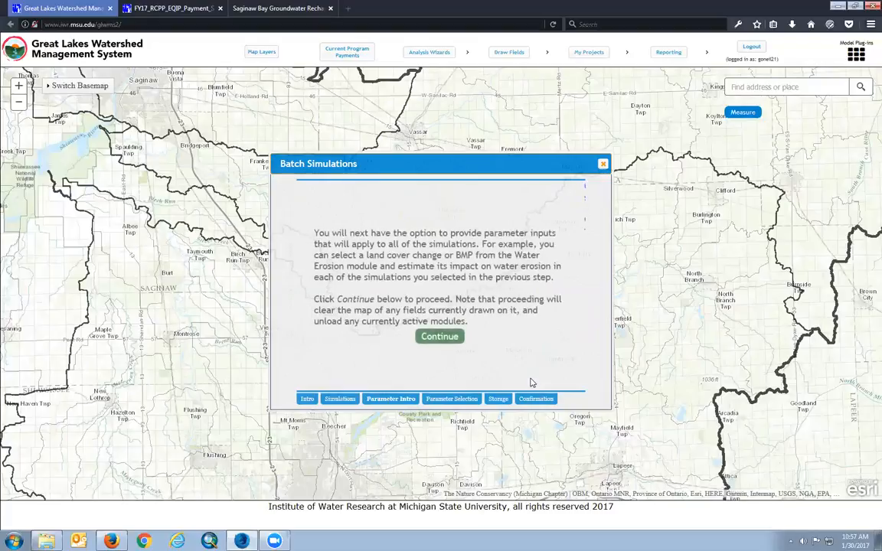
# - Proceed to the batch parameter selection and activate the Water Erosion and Groundwater Recharge modules
pyautogui.click(444, 338)
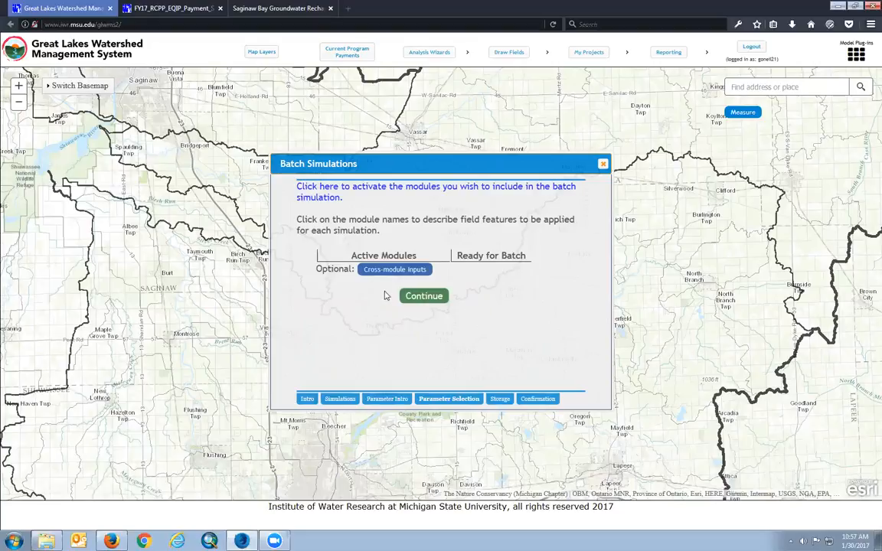
pyautogui.click(402, 193)
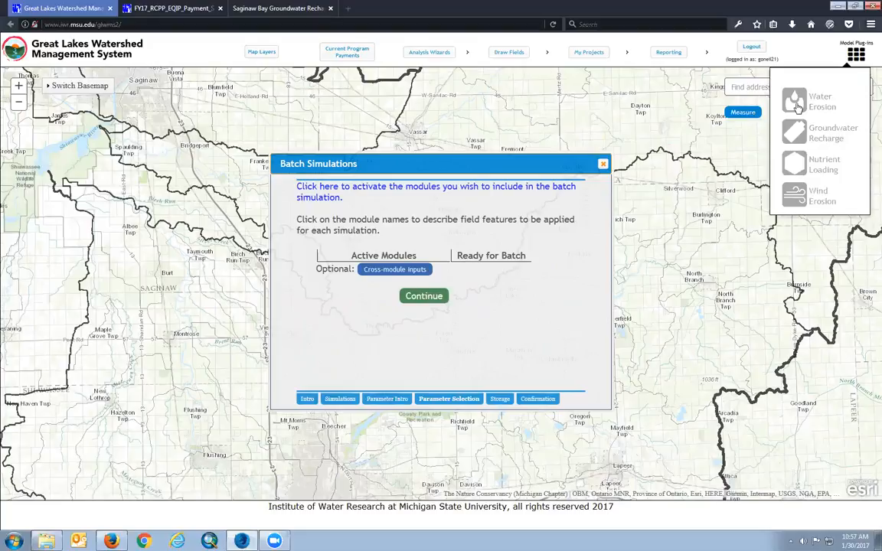
pyautogui.click(796, 107)
pyautogui.click(794, 133)
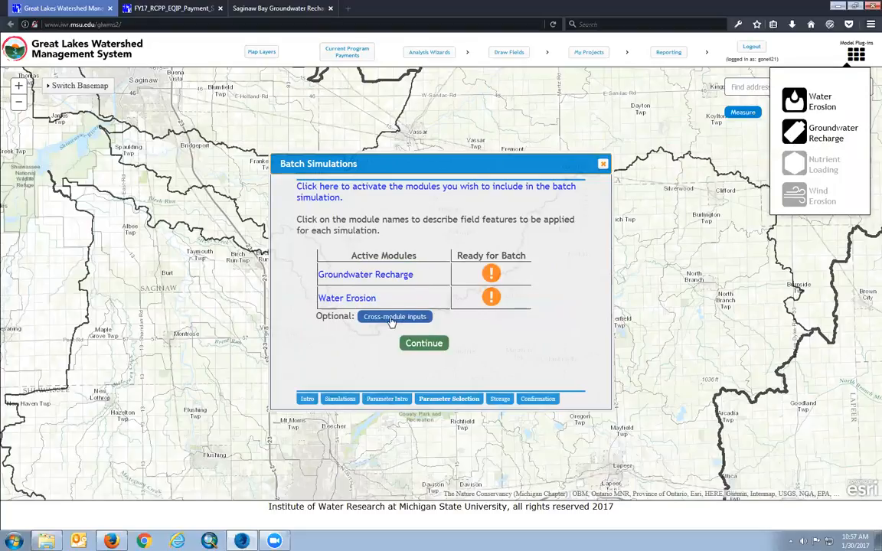
# - Apply cross-module inputs with Conventional-till as the current land use and No-till as the land cover change or BMP
pyautogui.click(392, 319)
pyautogui.click(528, 364)
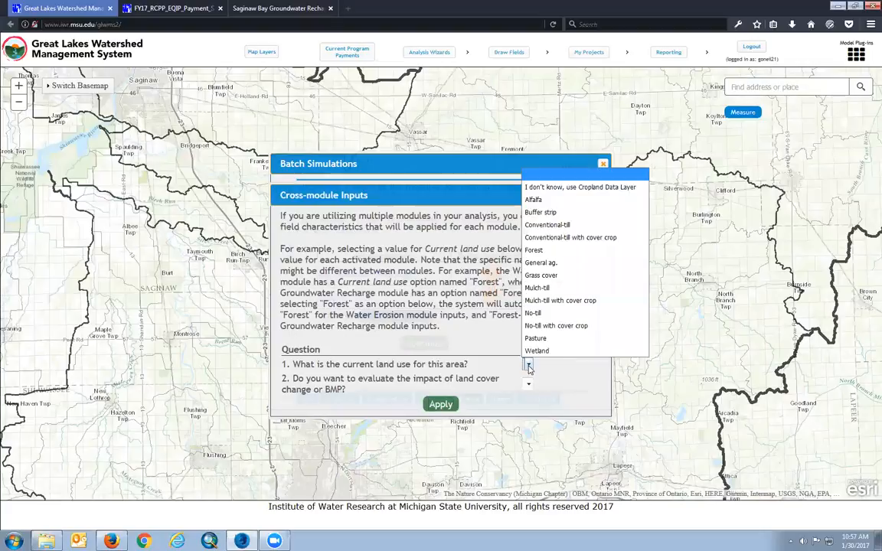
pyautogui.click(562, 225)
pyautogui.click(529, 383)
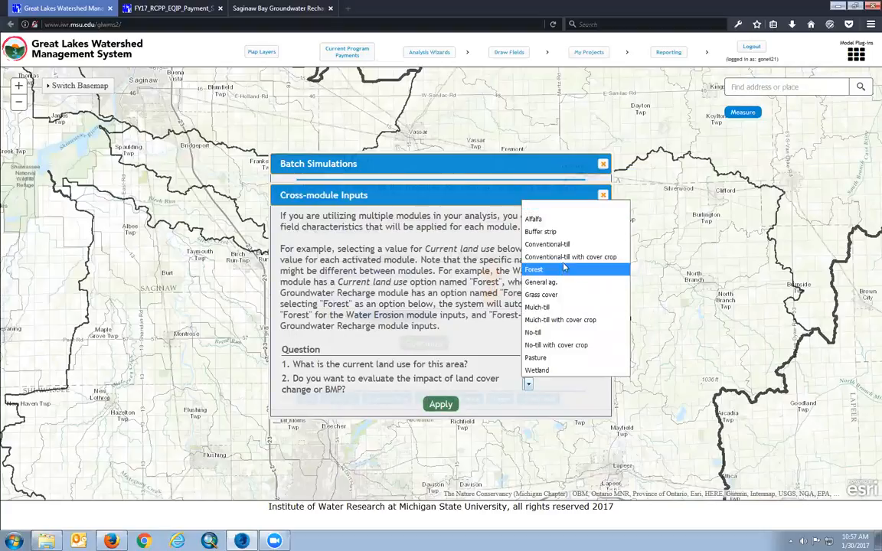
pyautogui.click(554, 336)
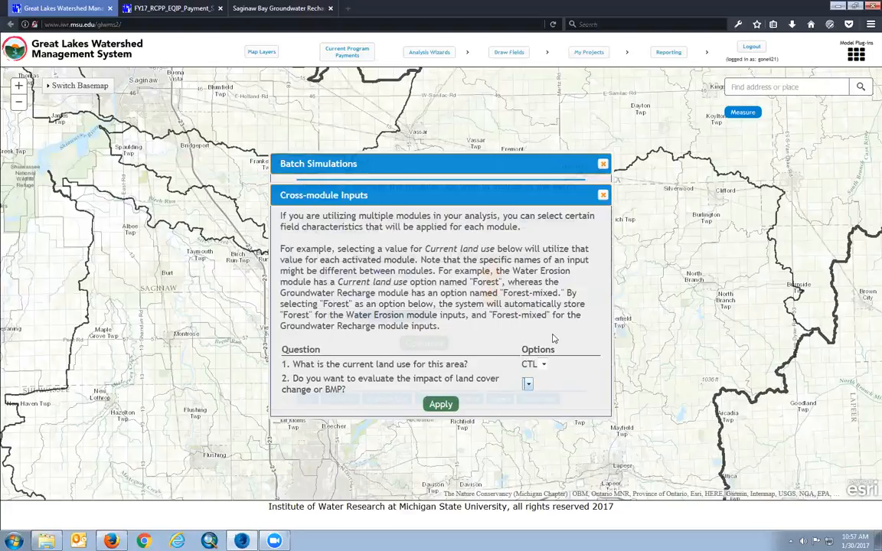
pyautogui.click(441, 405)
pyautogui.click(603, 196)
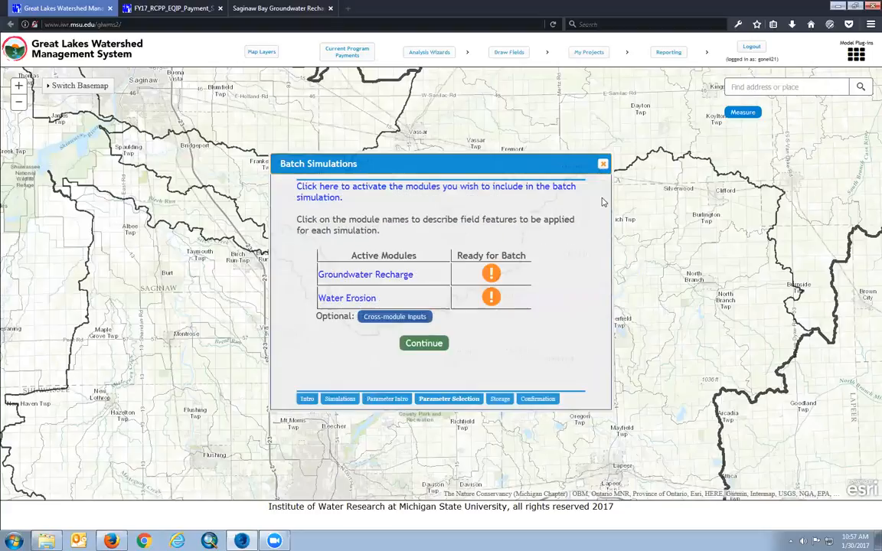
# - Accept the field inputs of the Groundwater Recharge and Water Erosion modules for the batch
pyautogui.click(371, 277)
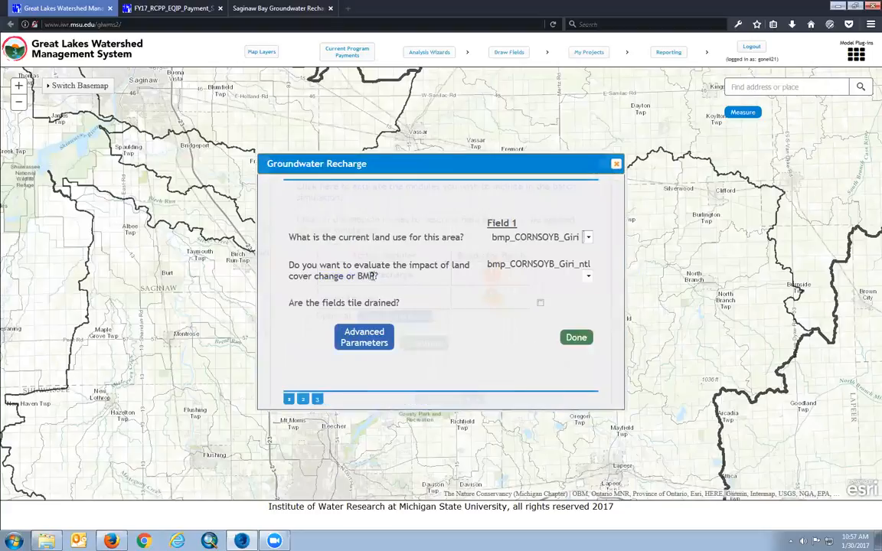
pyautogui.click(576, 338)
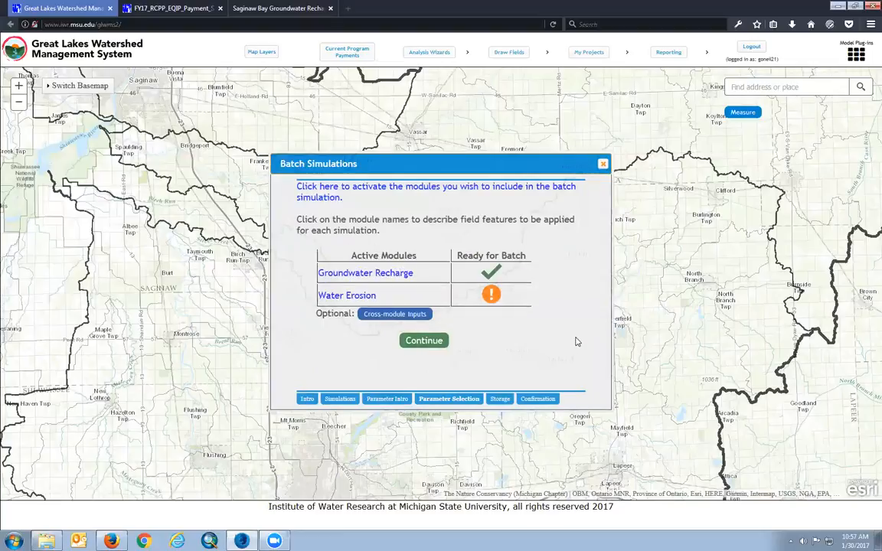
pyautogui.click(363, 298)
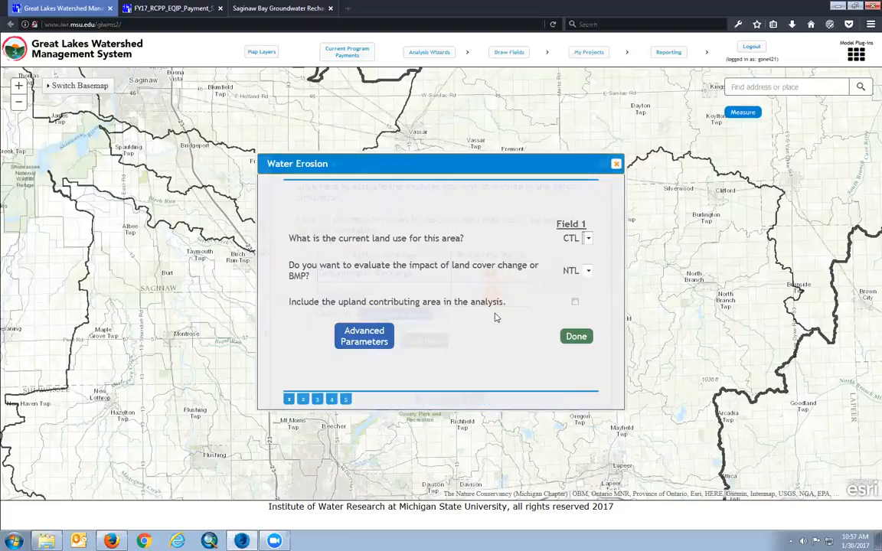
pyautogui.click(576, 338)
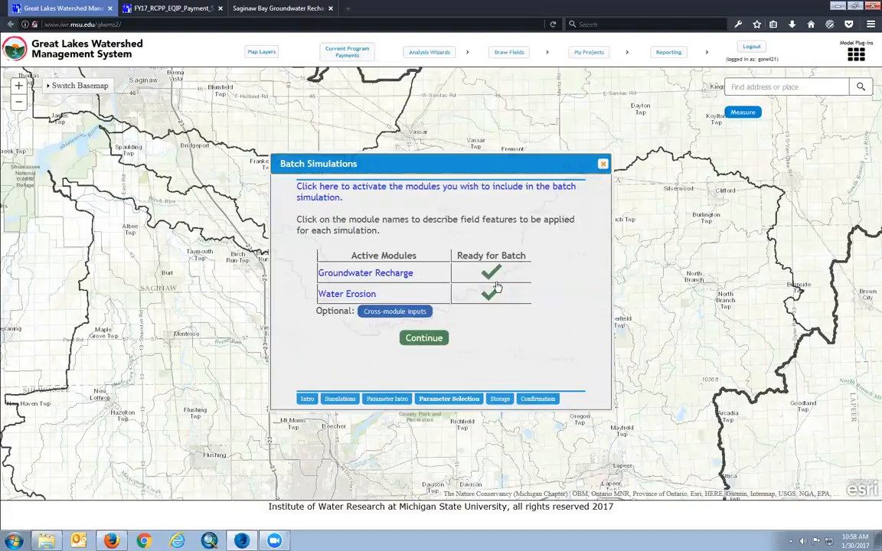
# - Continue through result storage without saving the simulations to the account, and close the batch dialog at the confirmation stage
pyautogui.click(435, 338)
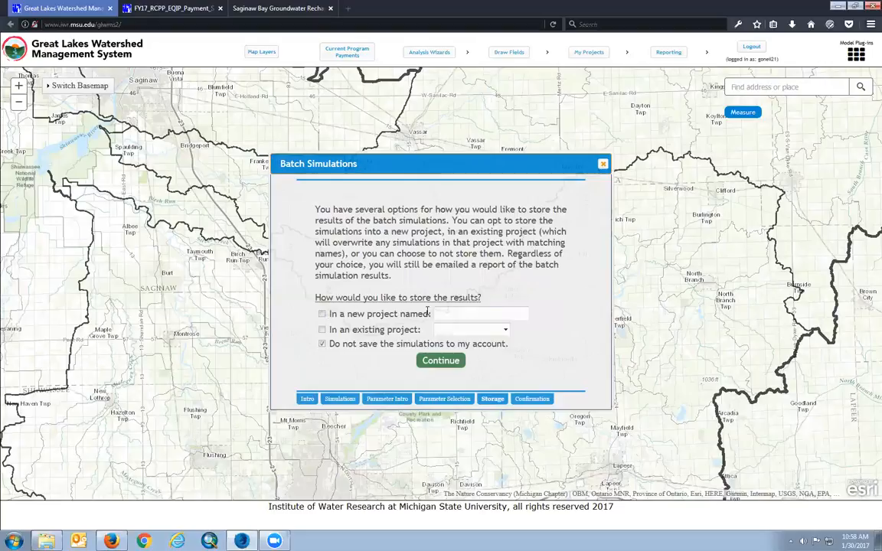
pyautogui.click(505, 332)
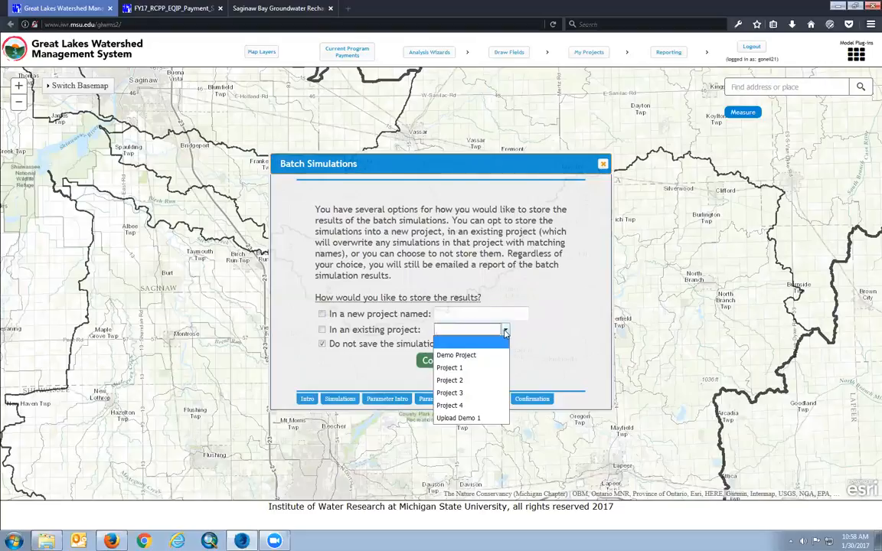
pyautogui.click(505, 333)
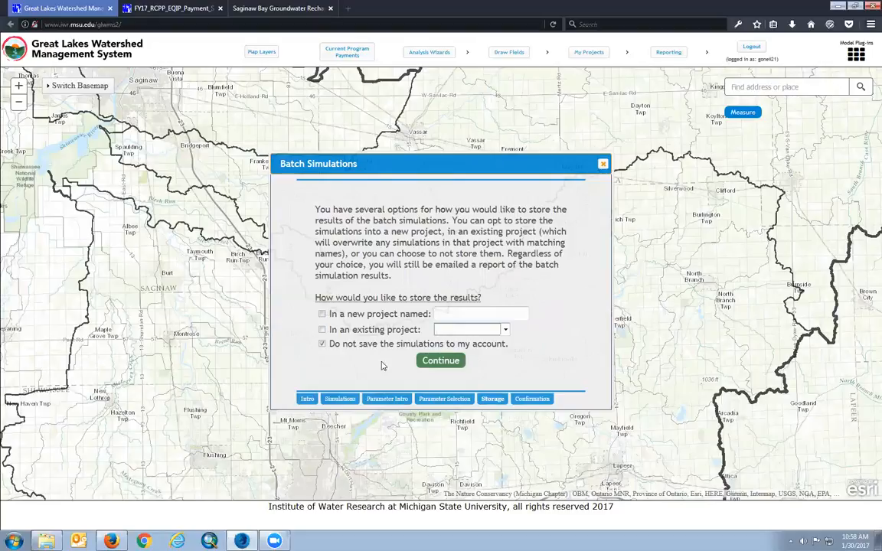
pyautogui.click(444, 363)
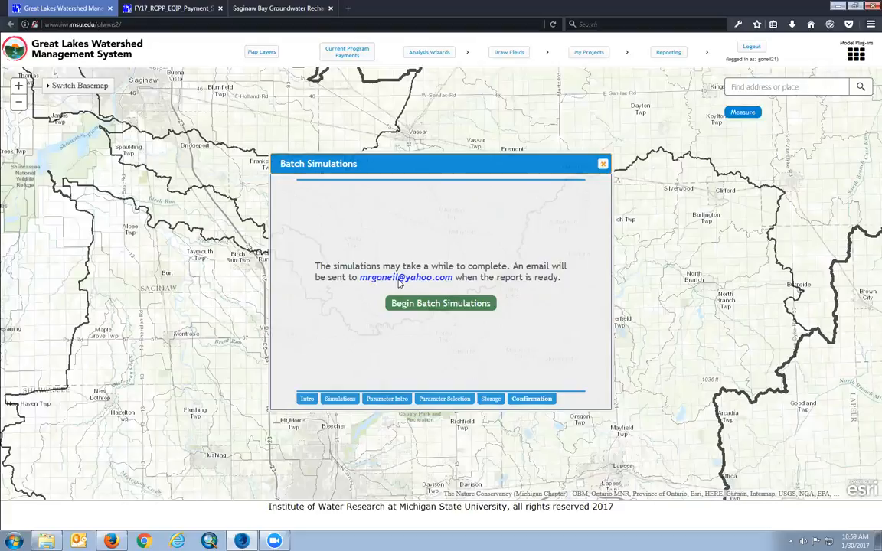
pyautogui.click(602, 165)
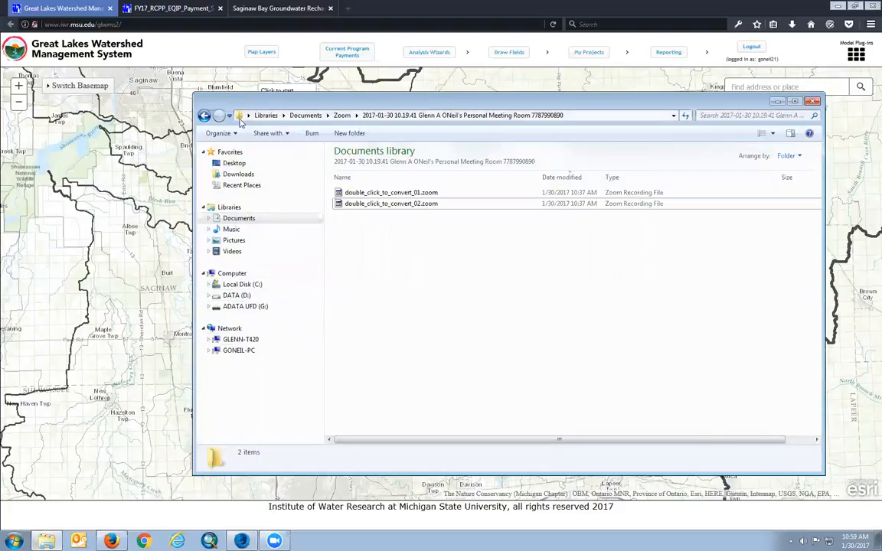
# - Browse the Documents library's IWR folder, including its GLWMS2_project_files and GLWMS2 subfolders, in Windows Explorer, and minimize the window
pyautogui.click(239, 219)
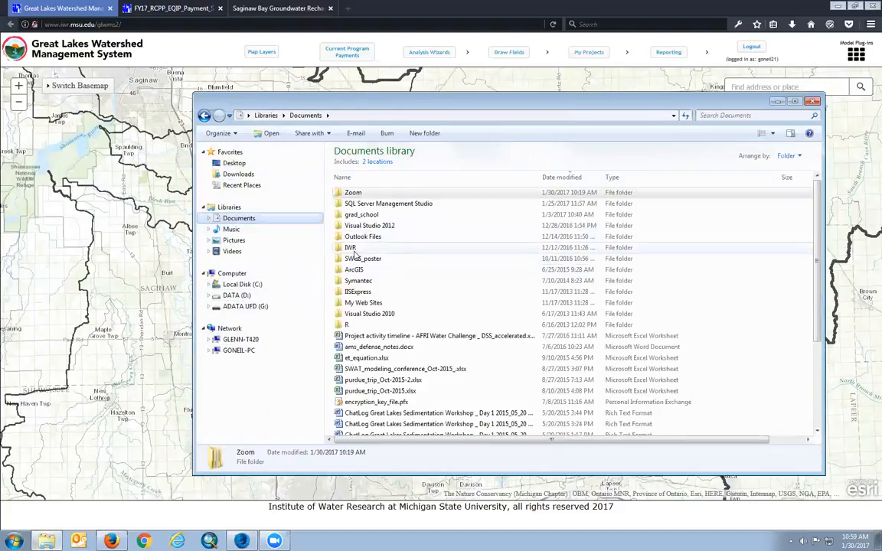
pyautogui.doubleClick(376, 204)
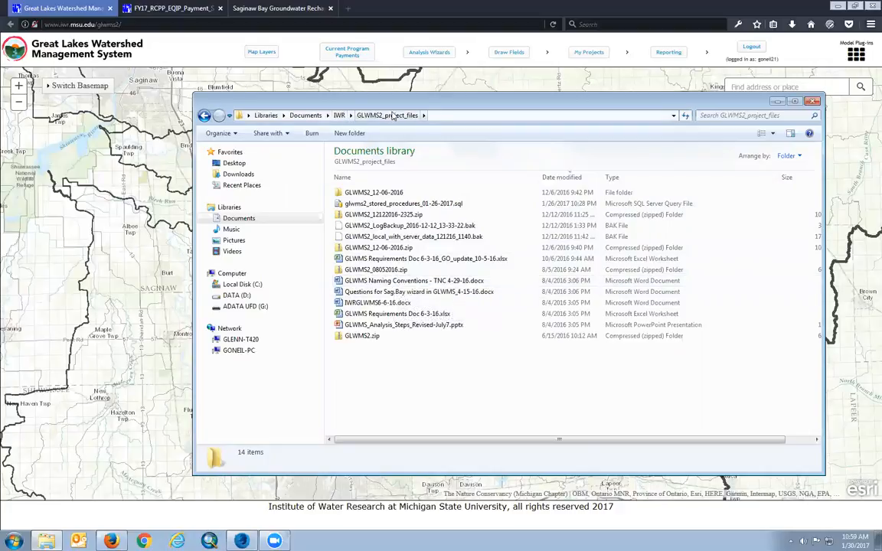
pyautogui.click(339, 115)
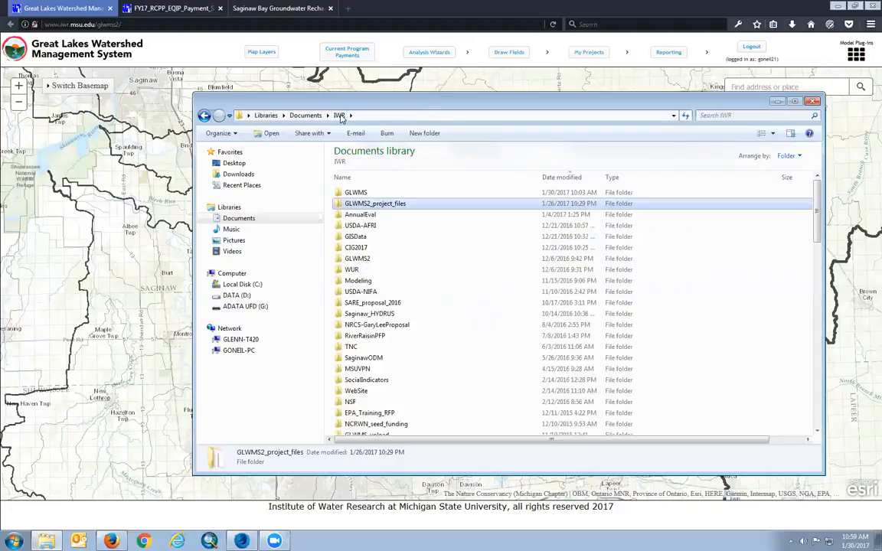
pyautogui.scroll(-1, 421, 327)
pyautogui.scroll(-2, 421, 327)
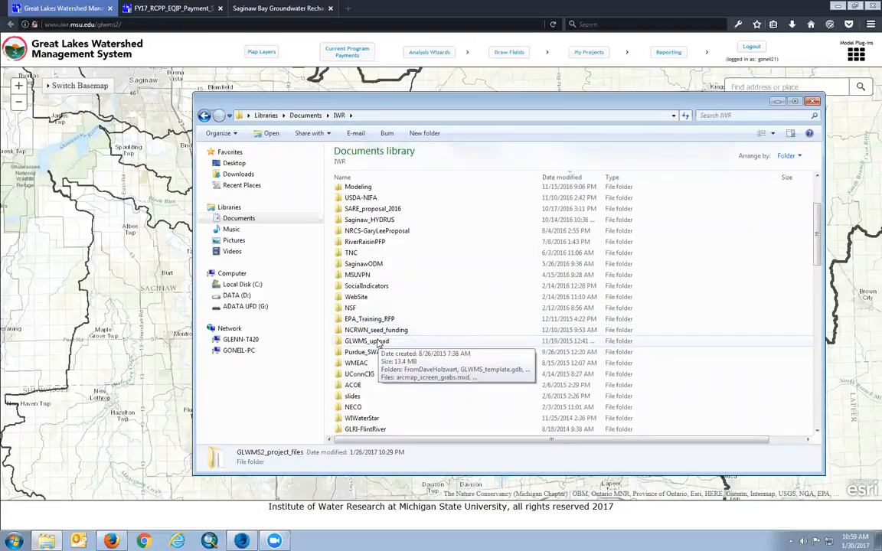
pyautogui.scroll(3, 379, 344)
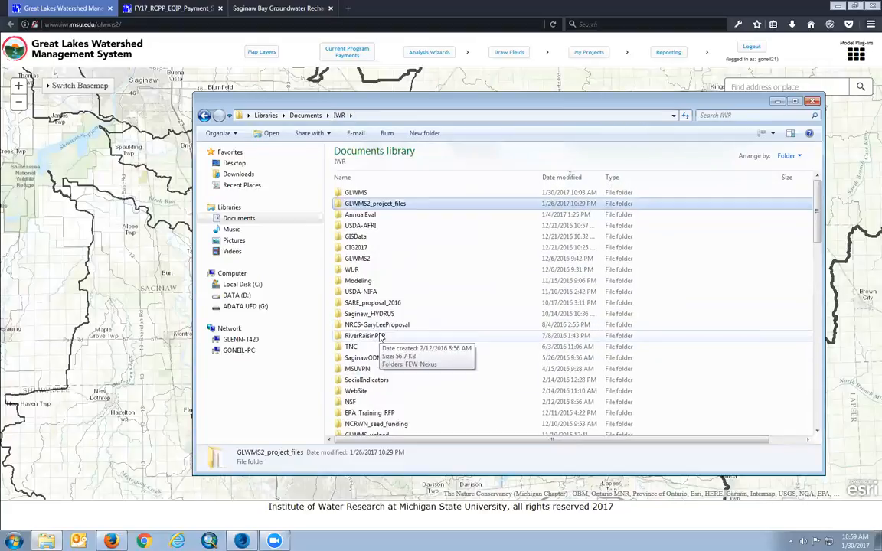
pyautogui.click(366, 261)
pyautogui.doubleClick(366, 261)
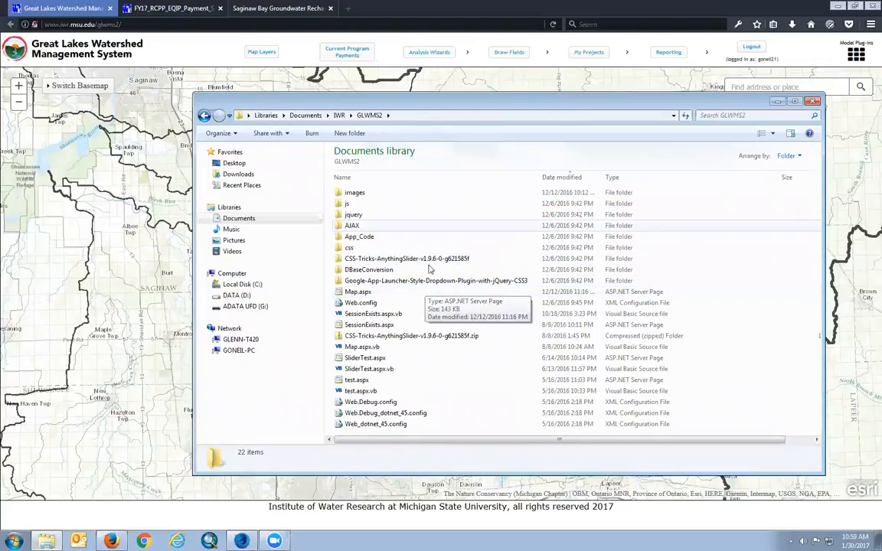
pyautogui.click(779, 102)
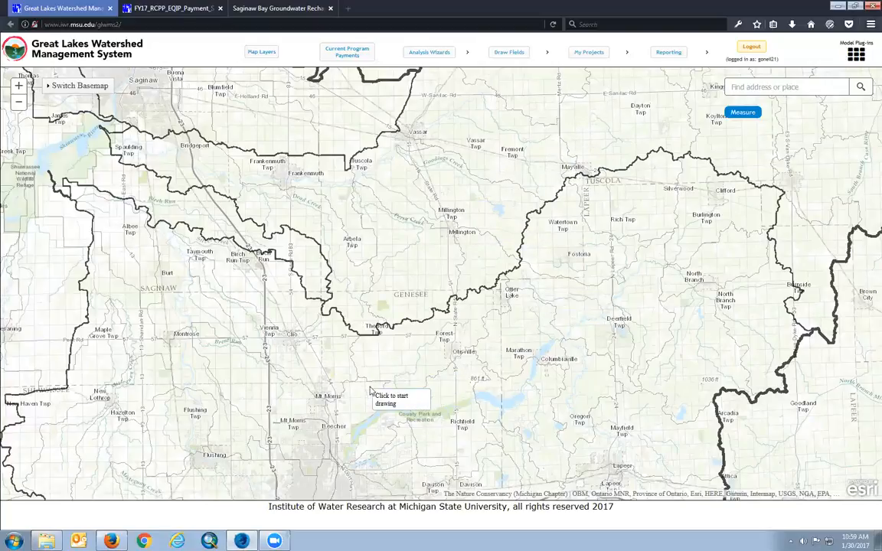
# - Open the list of uninstalled practices under My Projects and move its dialog higher over the map
pyautogui.click(650, 52)
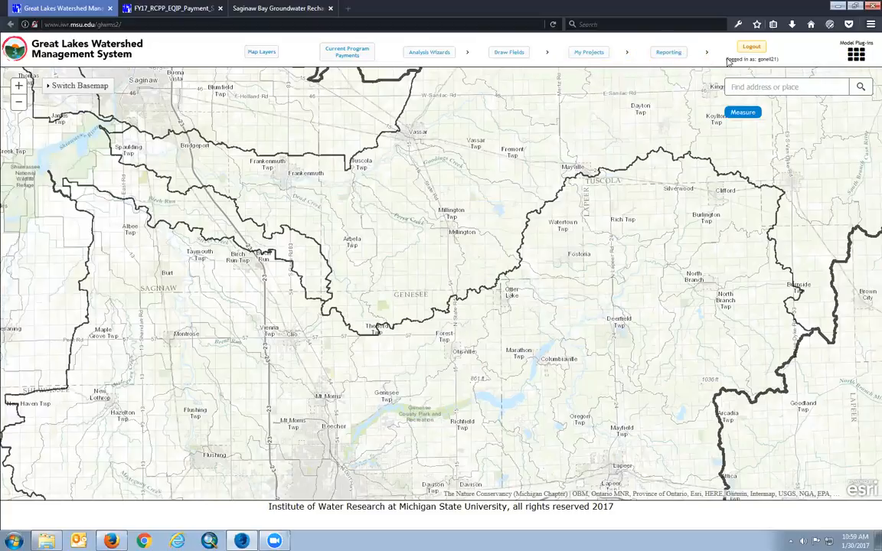
pyautogui.moveTo(689, 63)
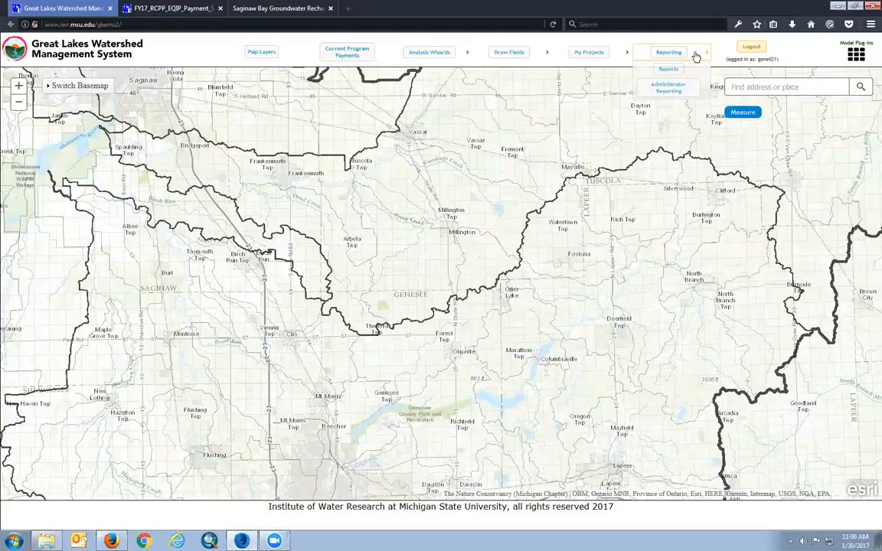
pyautogui.moveTo(586, 64)
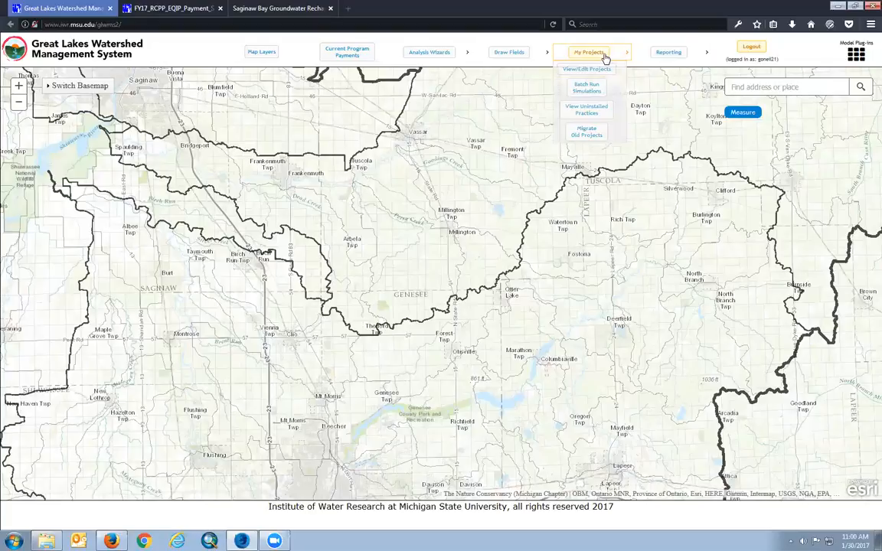
pyautogui.click(597, 114)
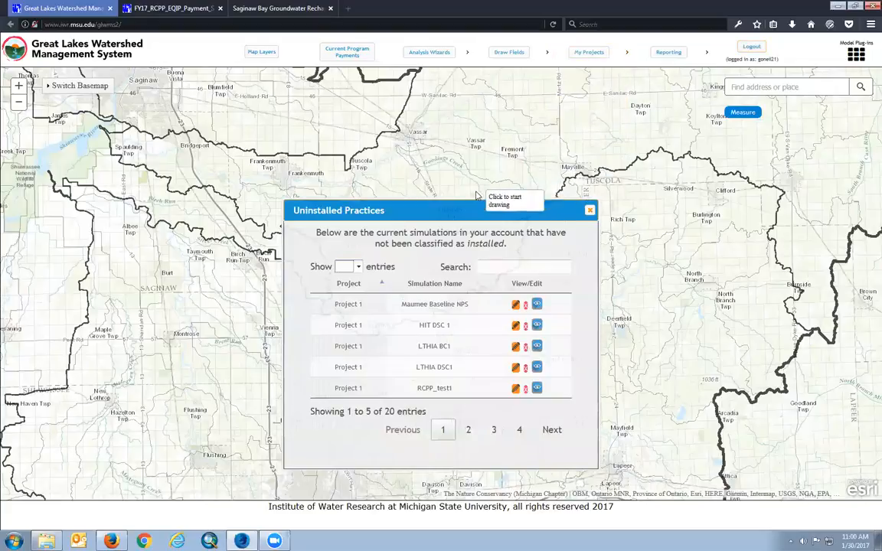
pyautogui.moveTo(463, 209); pyautogui.dragTo(424, 100)
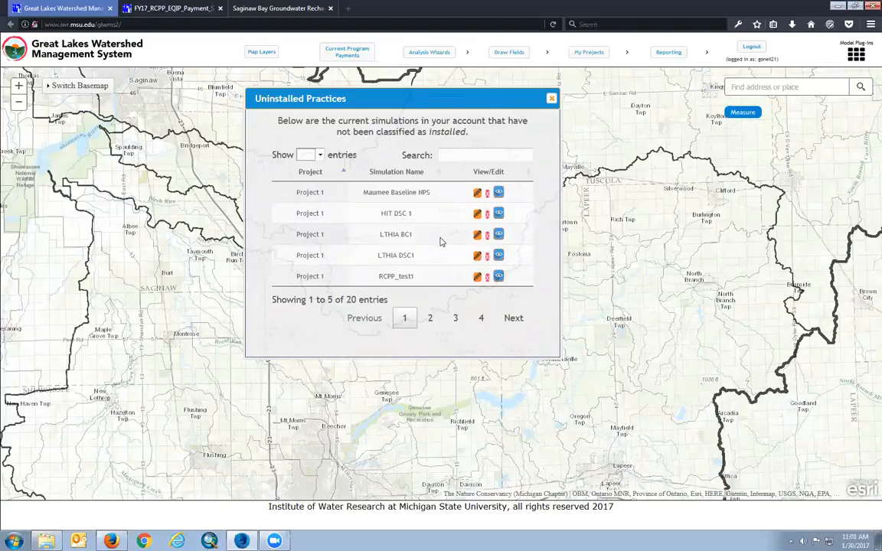
# - Mark simulation HIT DSC 1 as a currently installed practice, save the edits, and close the uninstalled practices list
pyautogui.click(477, 214)
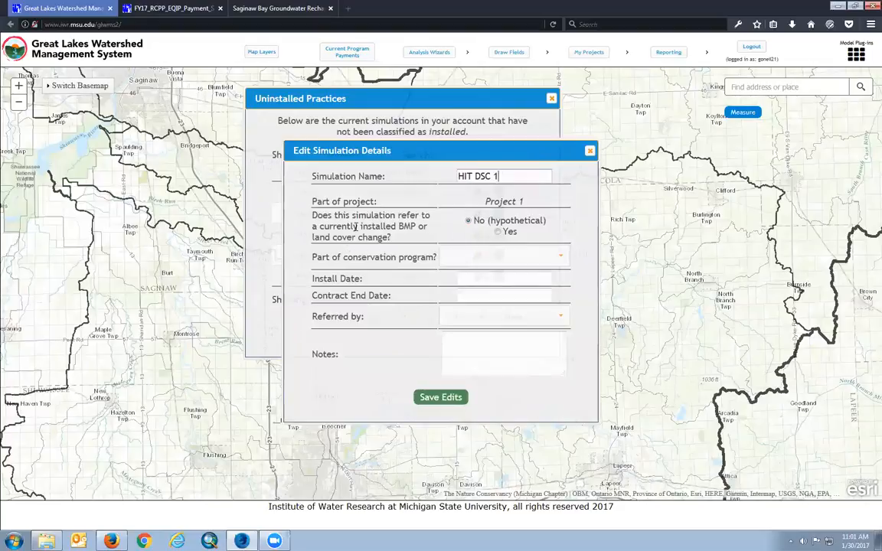
pyautogui.click(497, 231)
pyautogui.click(436, 398)
pyautogui.click(589, 150)
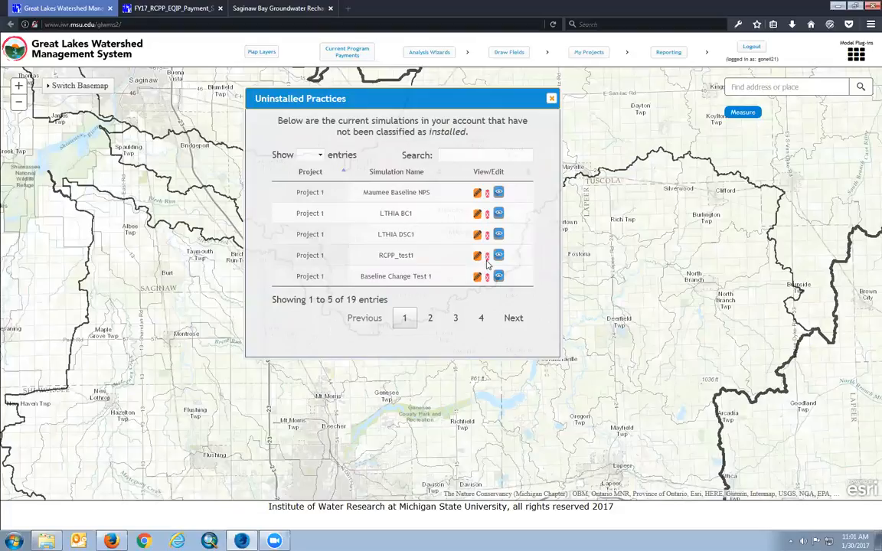
pyautogui.click(551, 99)
# - Open the tool for migrating old projects and review its note on the cutoff date for projects from the original GLWMS
pyautogui.moveTo(621, 56)
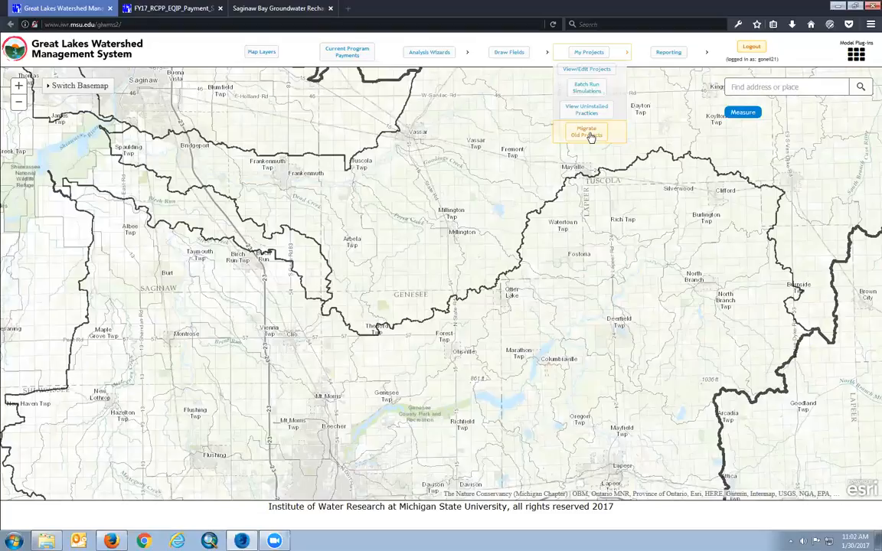
pyautogui.click(588, 134)
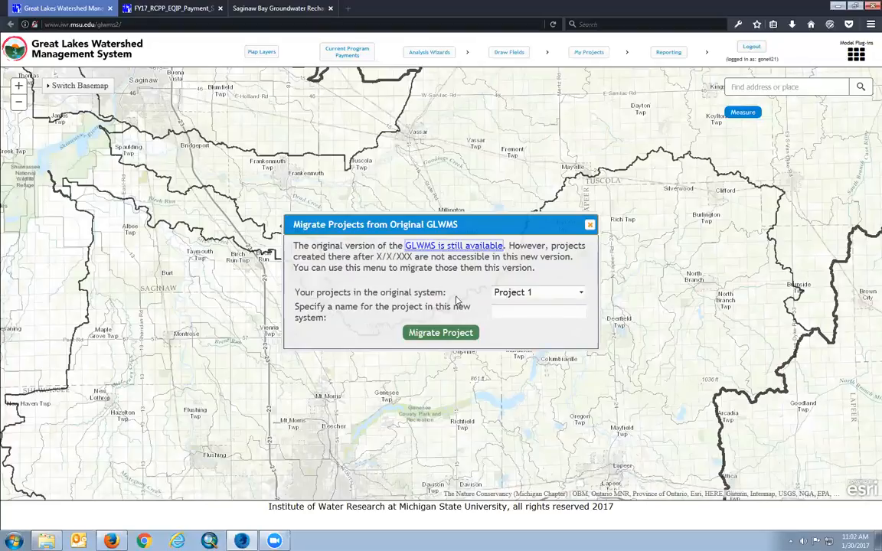
pyautogui.moveTo(376, 256); pyautogui.dragTo(415, 257)
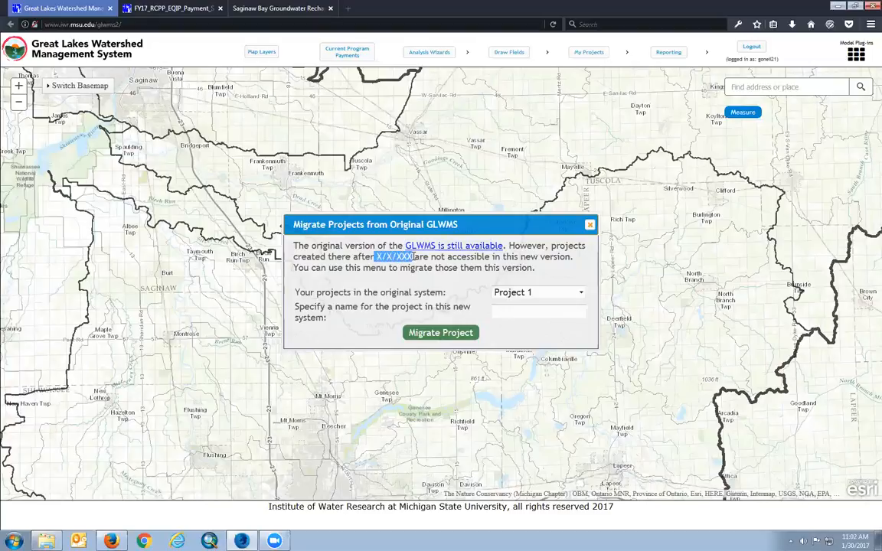
pyautogui.click(435, 278)
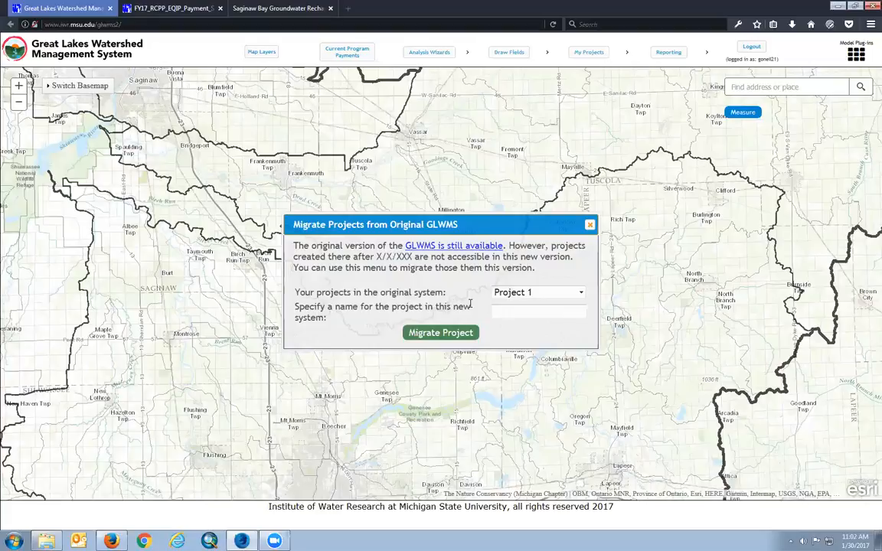
# - Migrate the original-system project ReportErrorCheck under the new name Migrated Project, and close the migration dialog
pyautogui.click(581, 293)
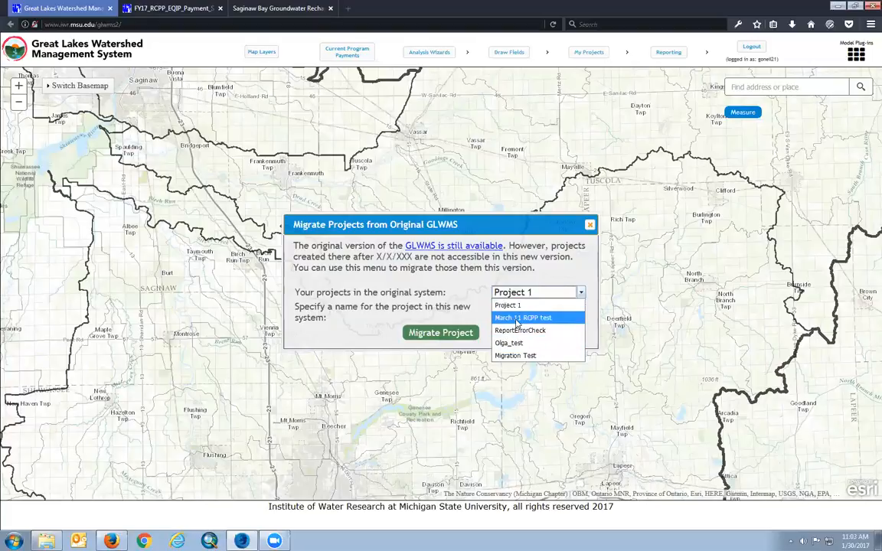
pyautogui.click(581, 293)
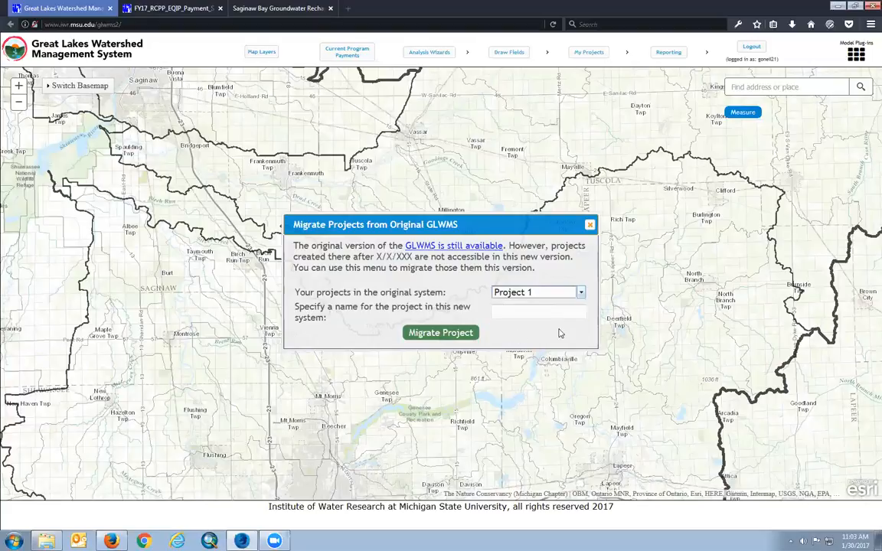
pyautogui.click(511, 309)
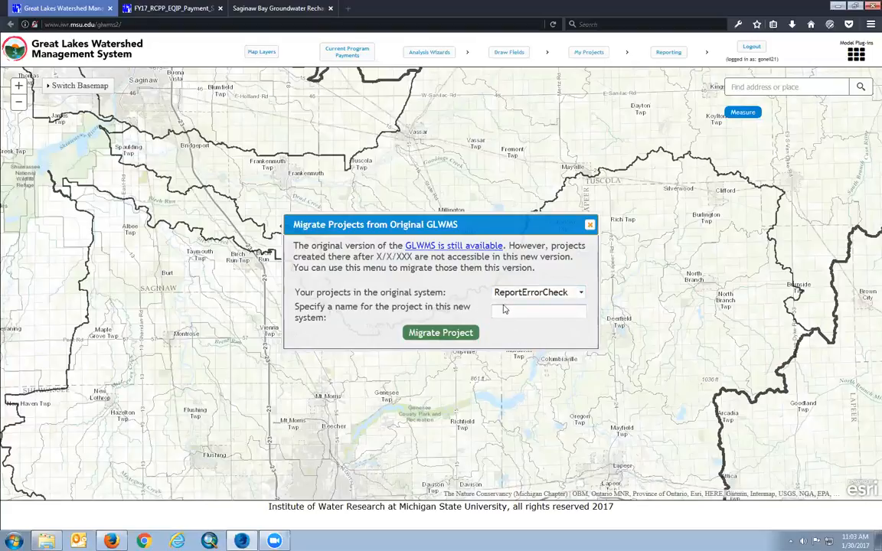
pyautogui.write('Migrated Project')
pyautogui.click(462, 335)
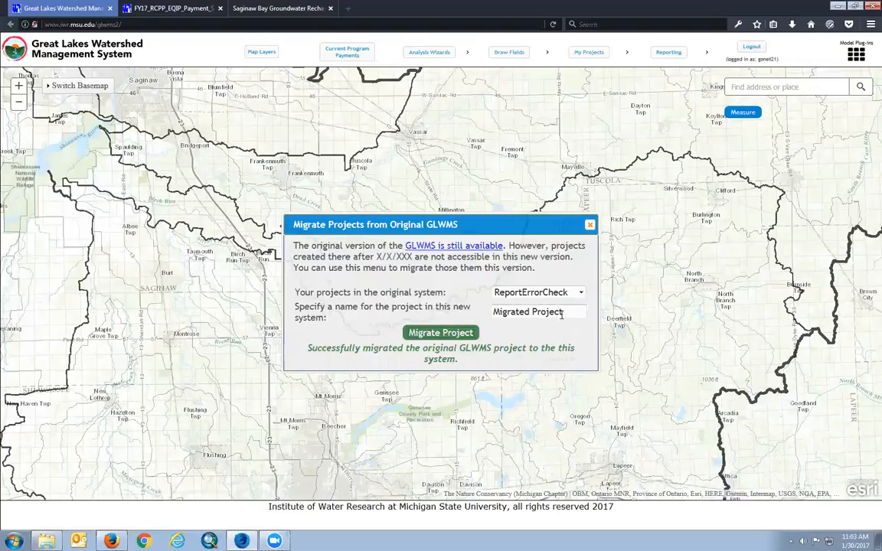
pyautogui.moveTo(564, 313); pyautogui.dragTo(500, 314)
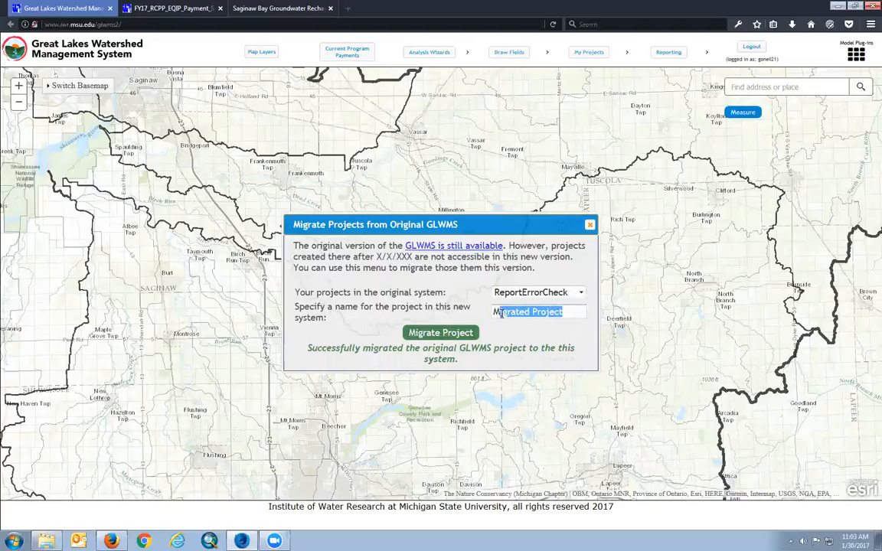
pyautogui.click(590, 225)
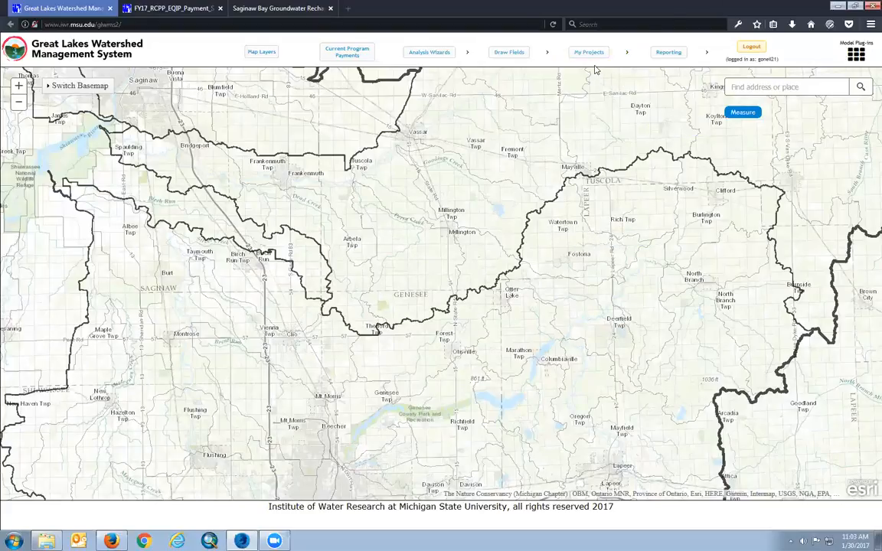
# - View the Administrator Reporting introduction and its Geographic Search page, and close the dialog
pyautogui.moveTo(668, 62)
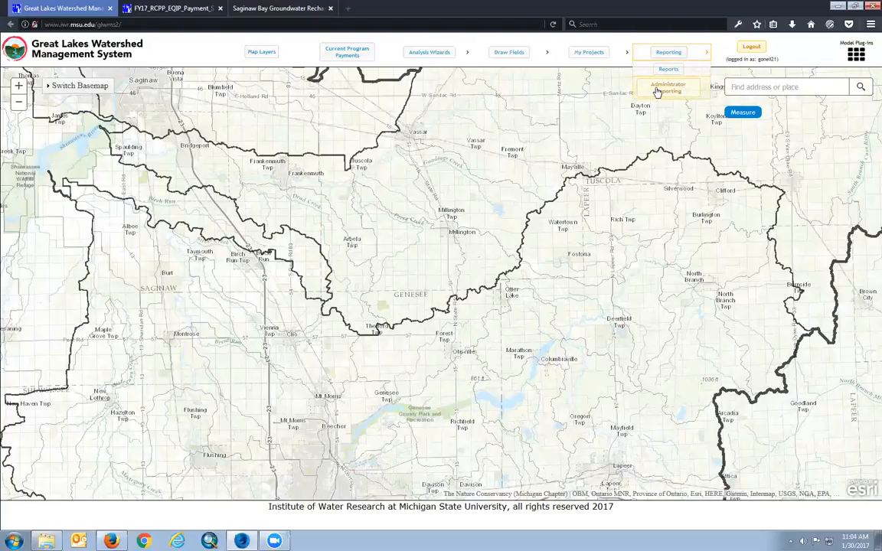
pyautogui.click(657, 90)
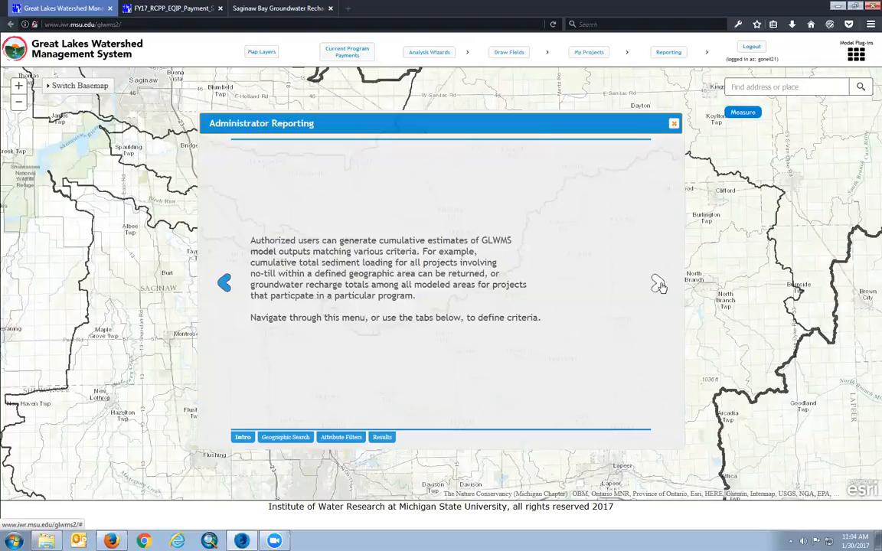
pyautogui.click(658, 285)
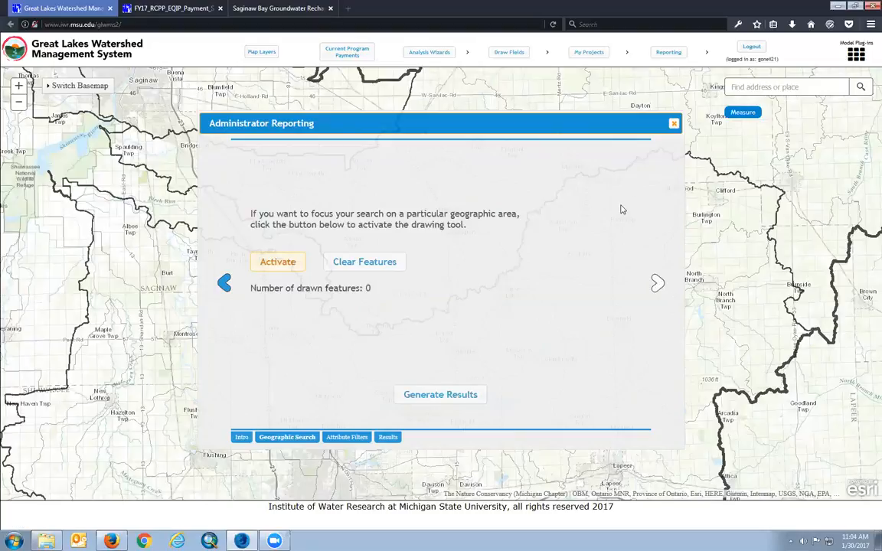
pyautogui.click(674, 124)
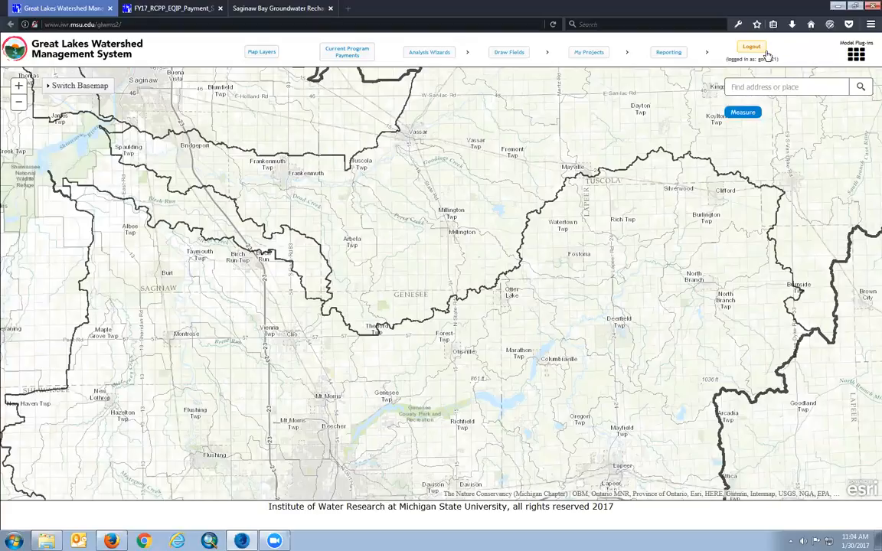
pyautogui.moveTo(693, 52)
pyautogui.click(610, 53)
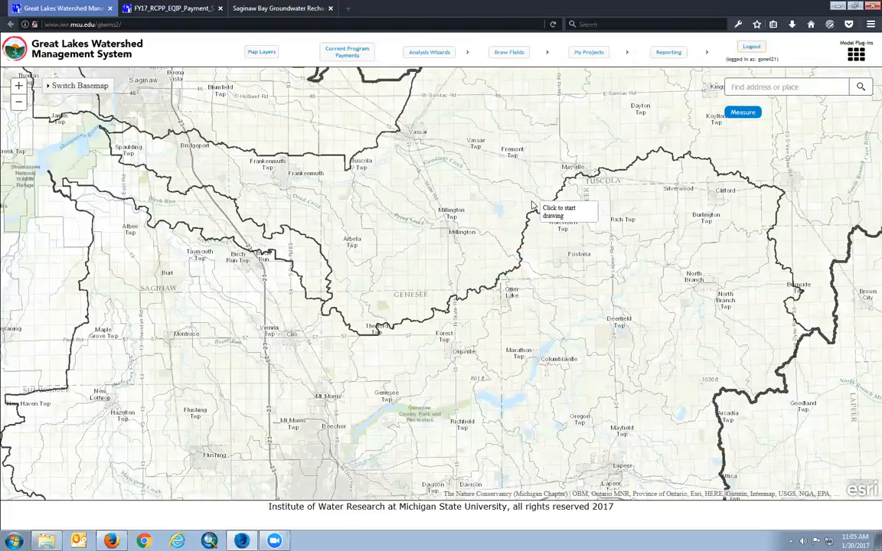
pyautogui.scroll(-1, 534, 204)
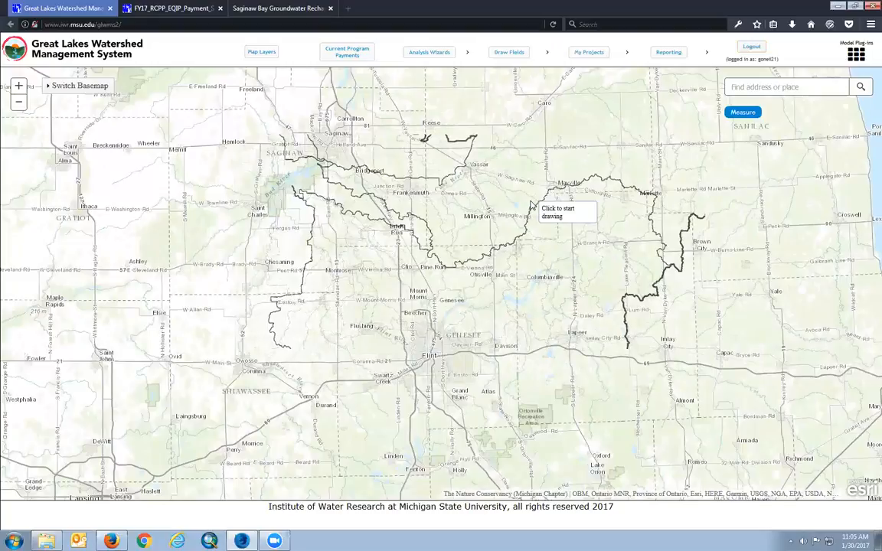
pyautogui.scroll(-1, 534, 205)
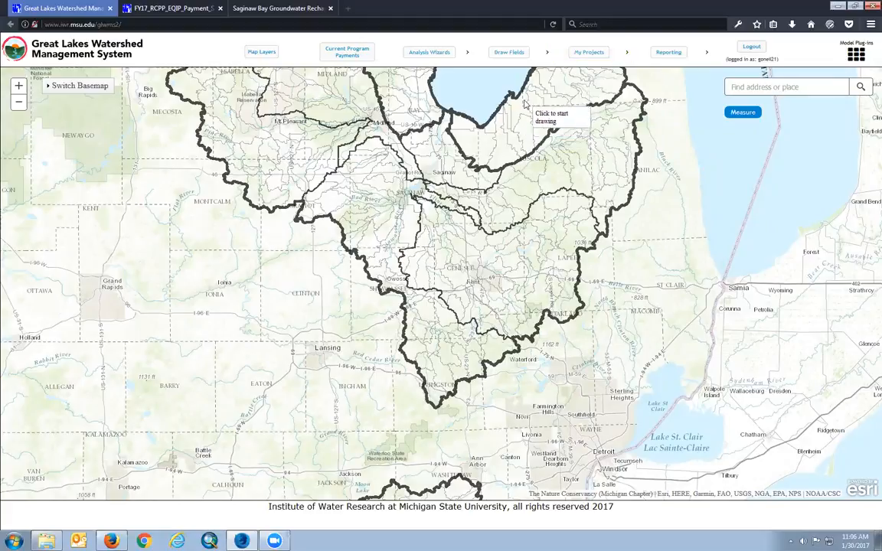
pyautogui.moveTo(530, 56)
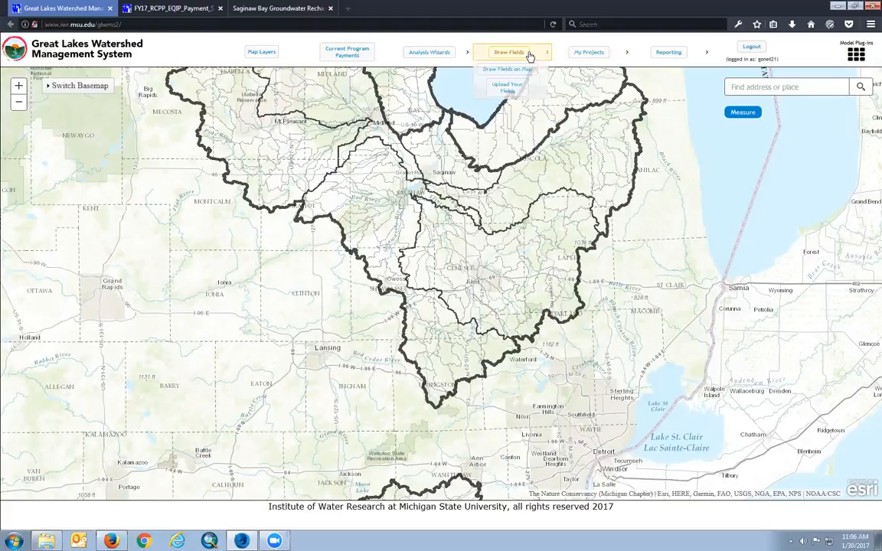